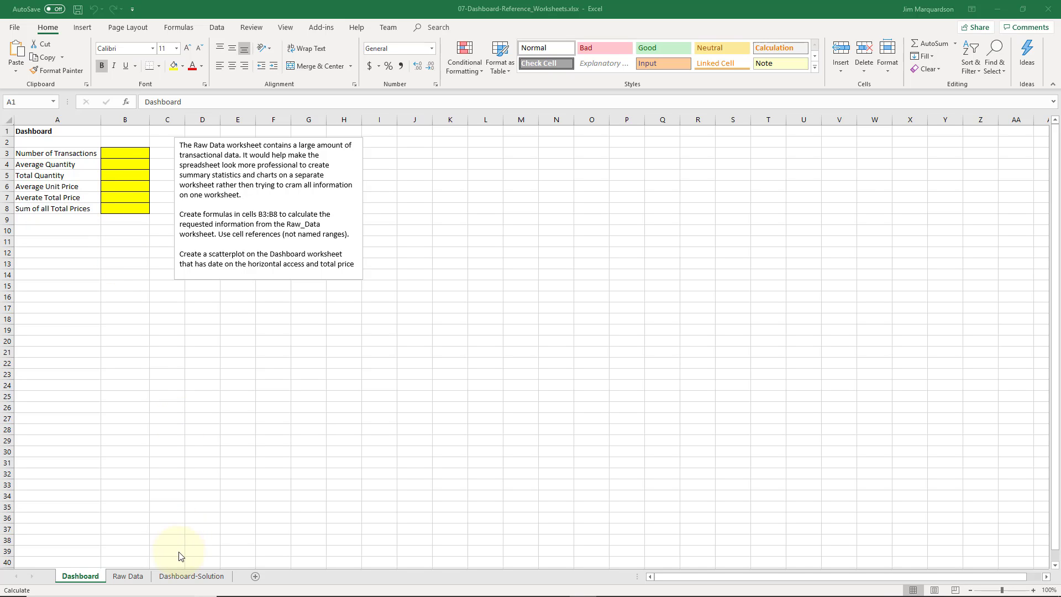
# Examine the Raw Data worksheet's columns and how far its transaction rows extend
pyautogui.click(133, 578)
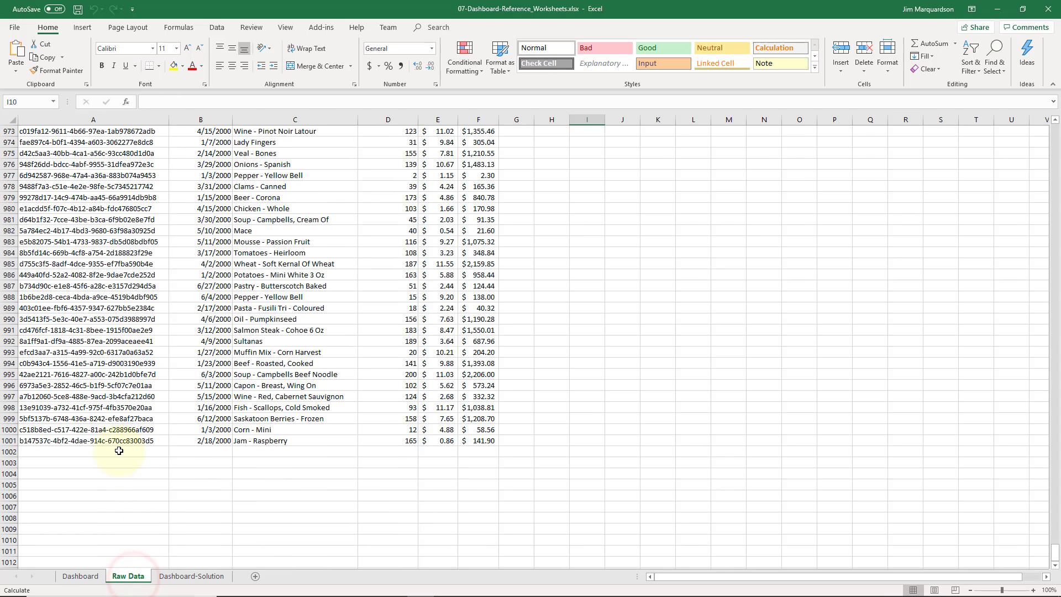
pyautogui.scroll(1, 44, 475)
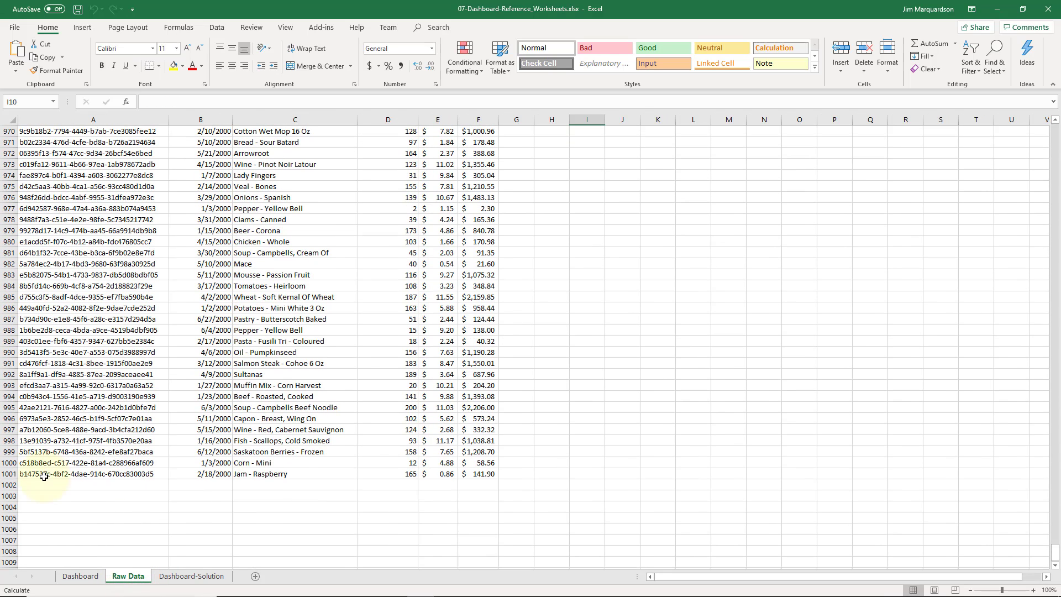
pyautogui.click(73, 473)
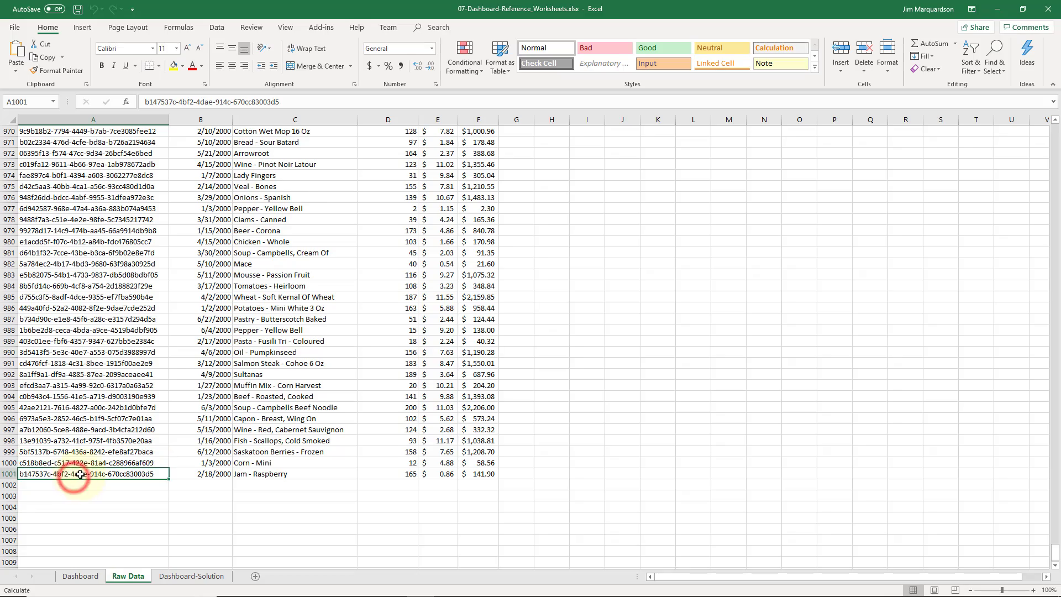
pyautogui.scroll(5, 134, 385)
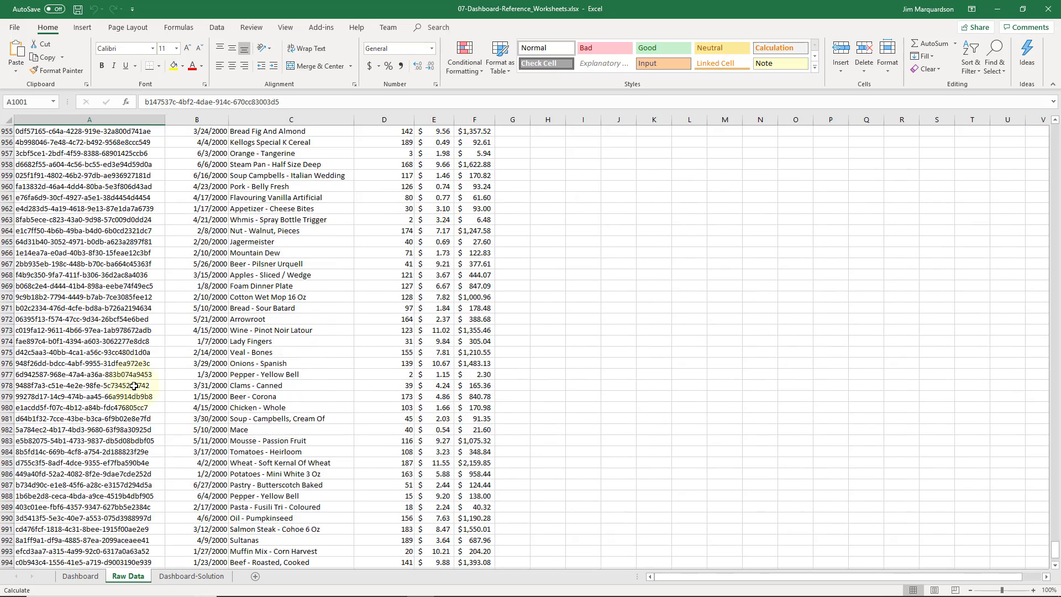
pyautogui.scroll(20, 134, 386)
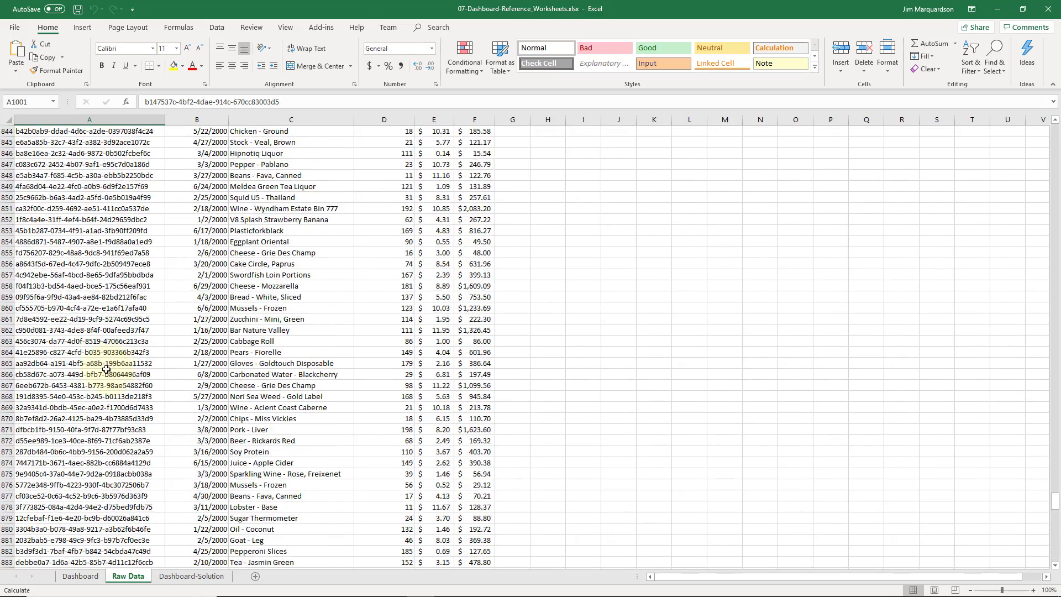
pyautogui.moveTo(1054, 497); pyautogui.dragTo(1055, 116)
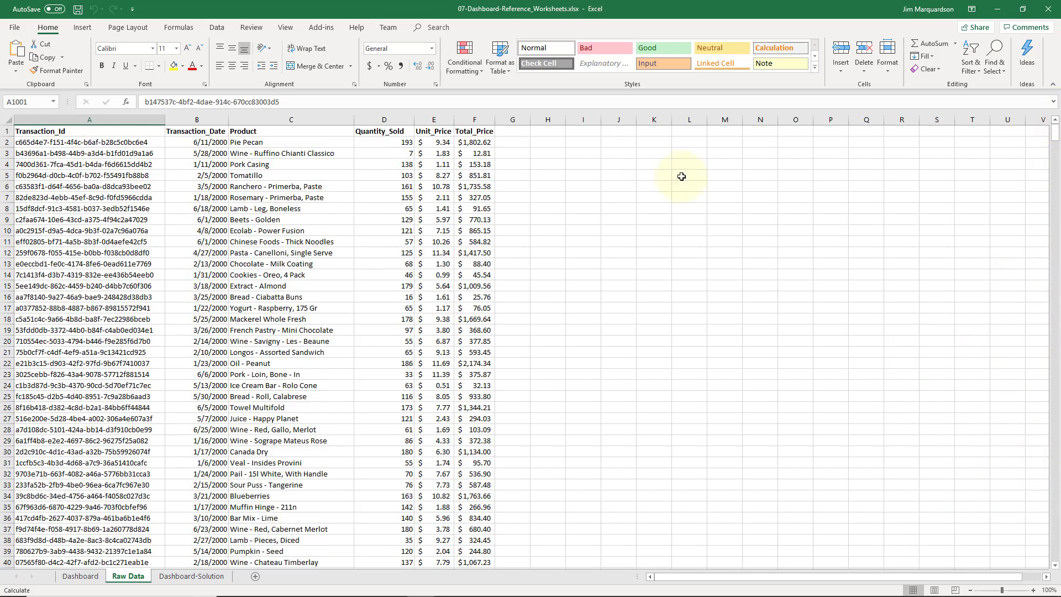
pyautogui.click(317, 184)
pyautogui.hotkey('ctrl', 'Home')
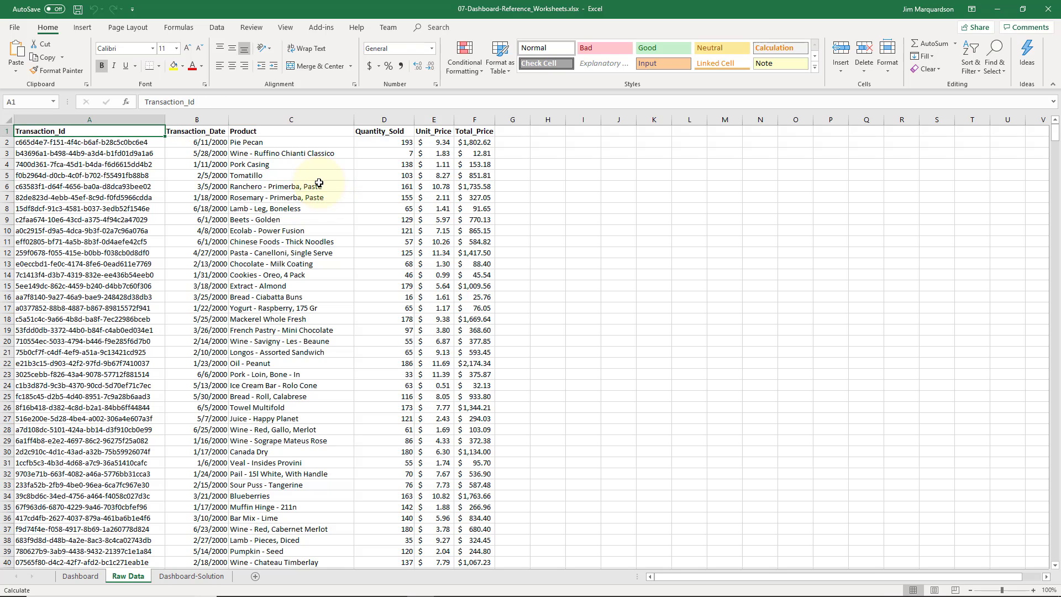
pyautogui.press('Right')
pyautogui.press('Right')
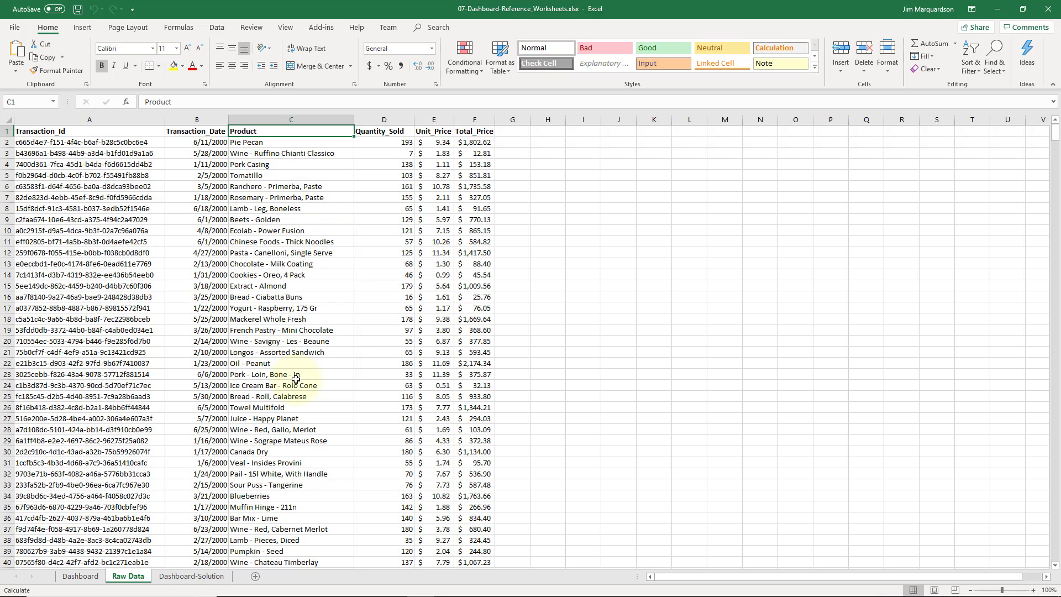
# In Dashboard cell B3, enter a COUNT formula over Raw Data's Quantity_Sold range D2:D1001
pyautogui.click(83, 576)
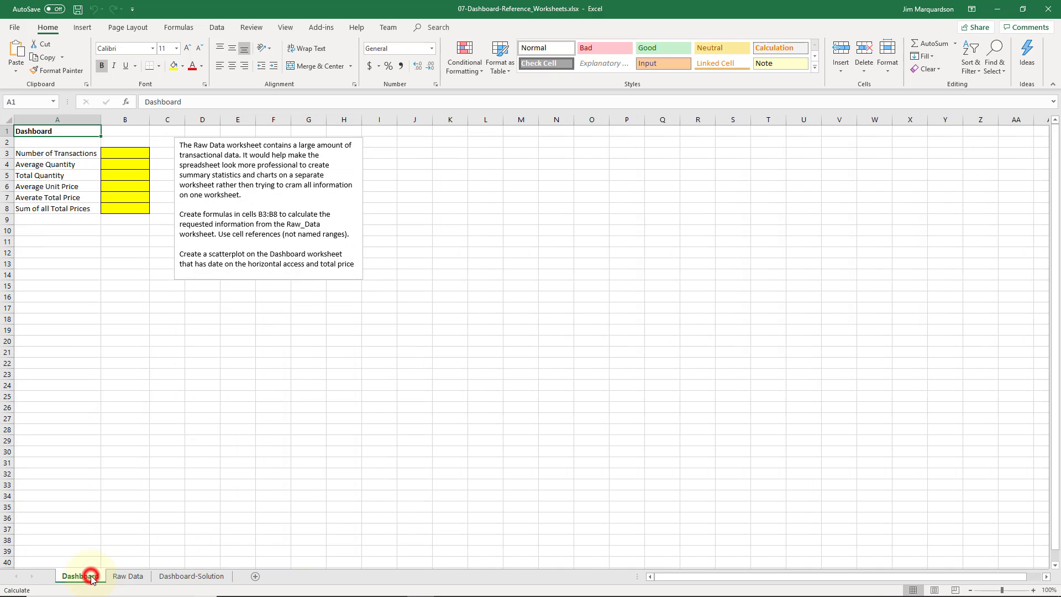
pyautogui.click(124, 153)
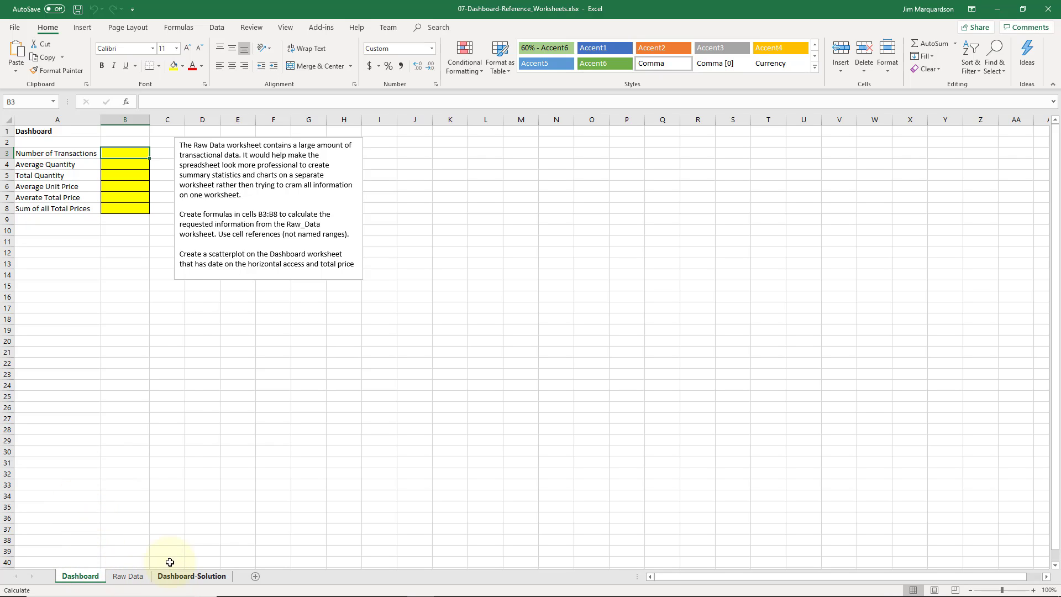
pyautogui.click(135, 154)
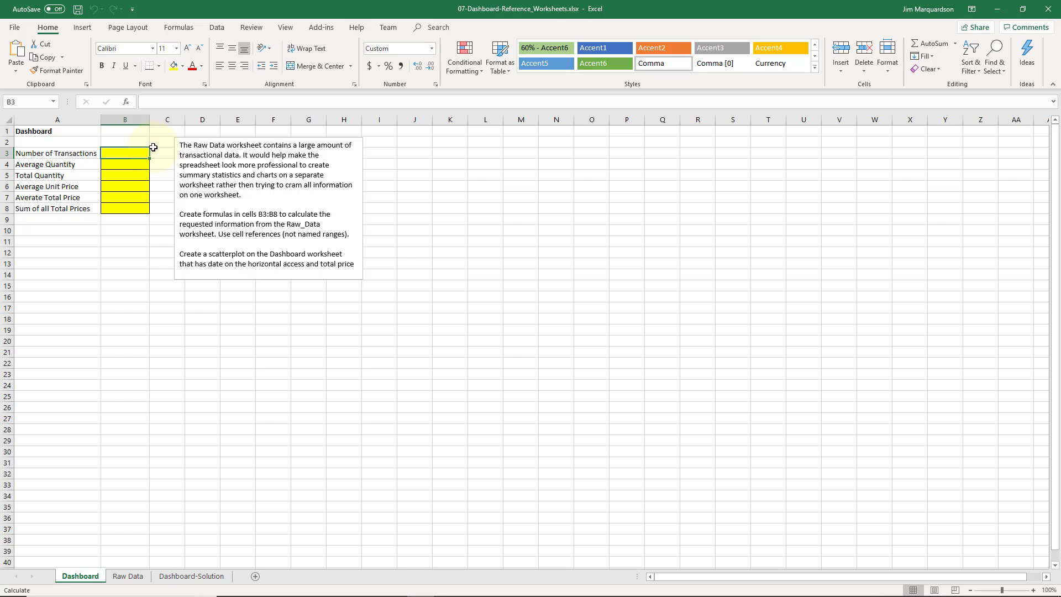
pyautogui.write('=count(')
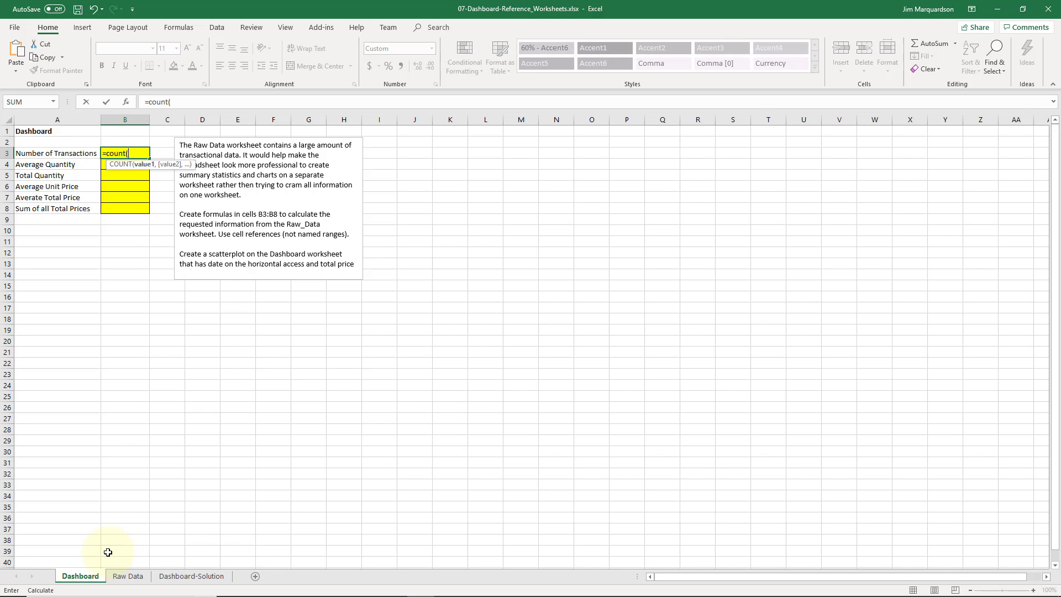
pyautogui.click(128, 577)
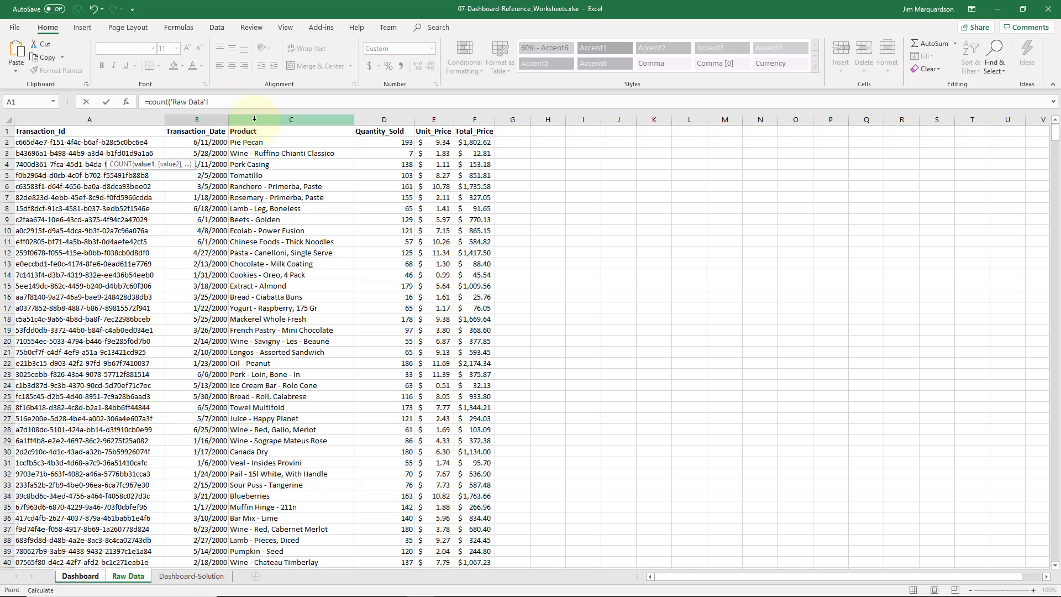
pyautogui.click(377, 143)
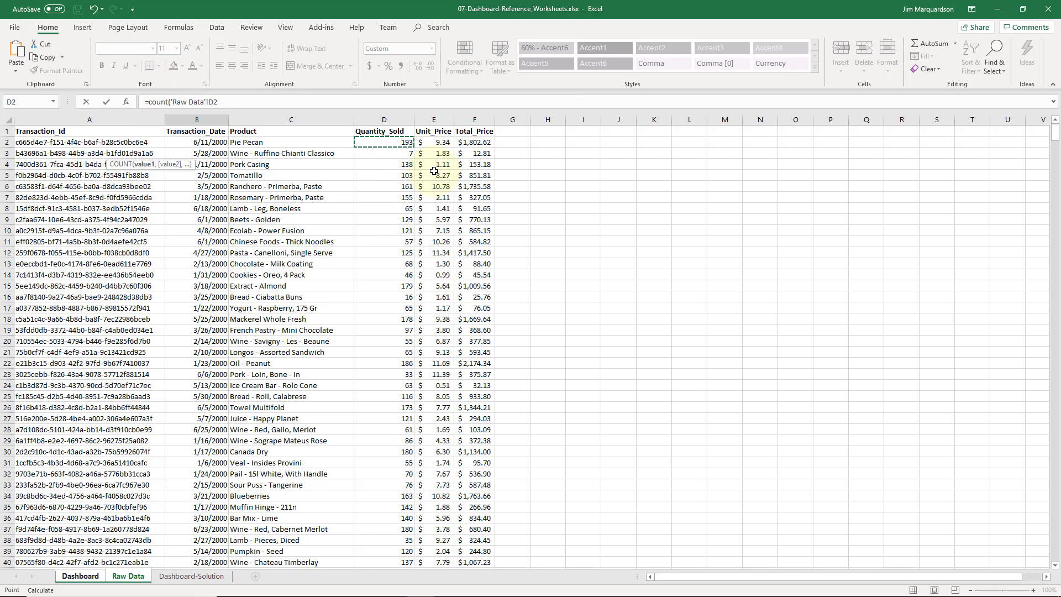
pyautogui.hotkey('ctrl', 'shift', 'Down')
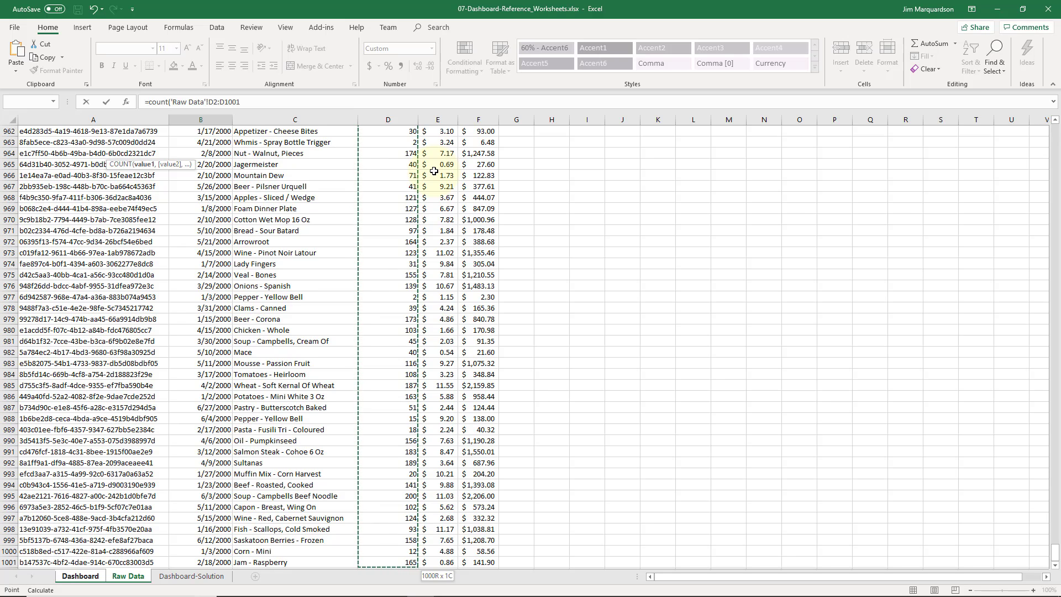
pyautogui.write(')')
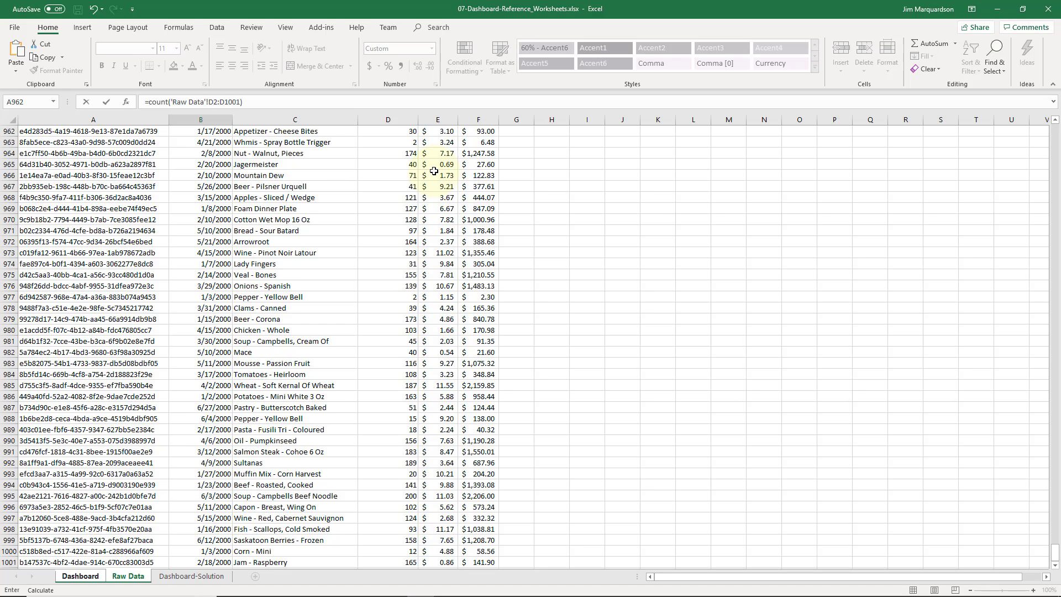
pyautogui.press('Return')
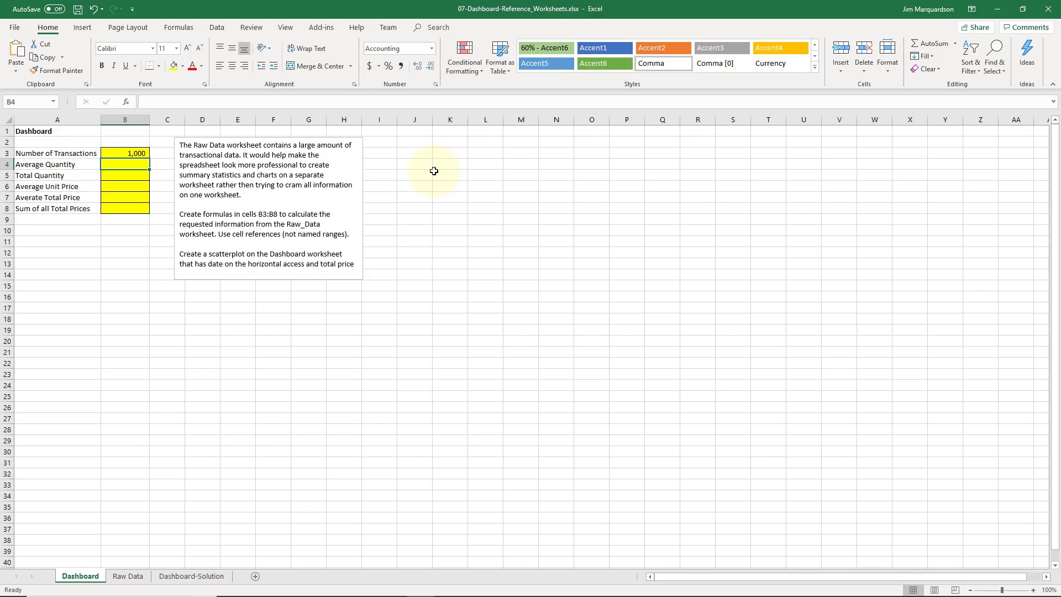
pyautogui.click(139, 153)
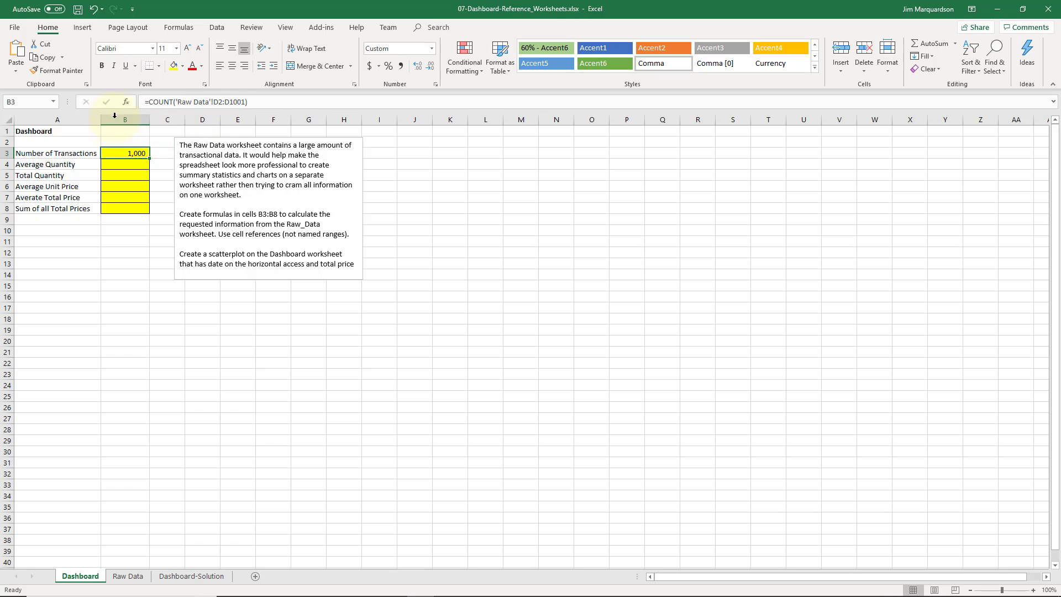
# In B4, enter an AVERAGE formula over Raw Data's Quantity_Sold range D2:D1001
pyautogui.click(126, 167)
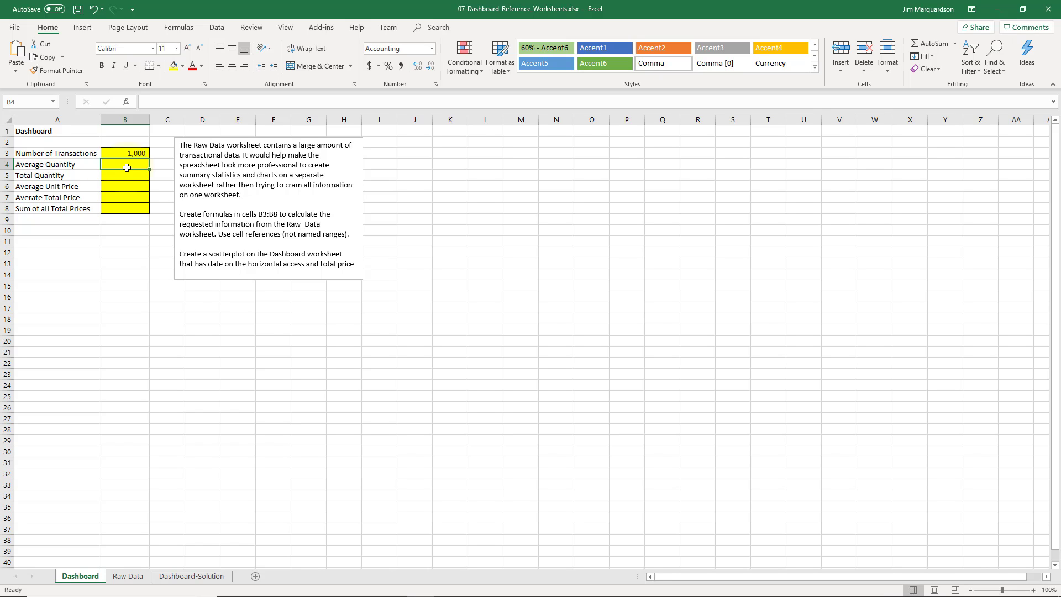
pyautogui.write('=')
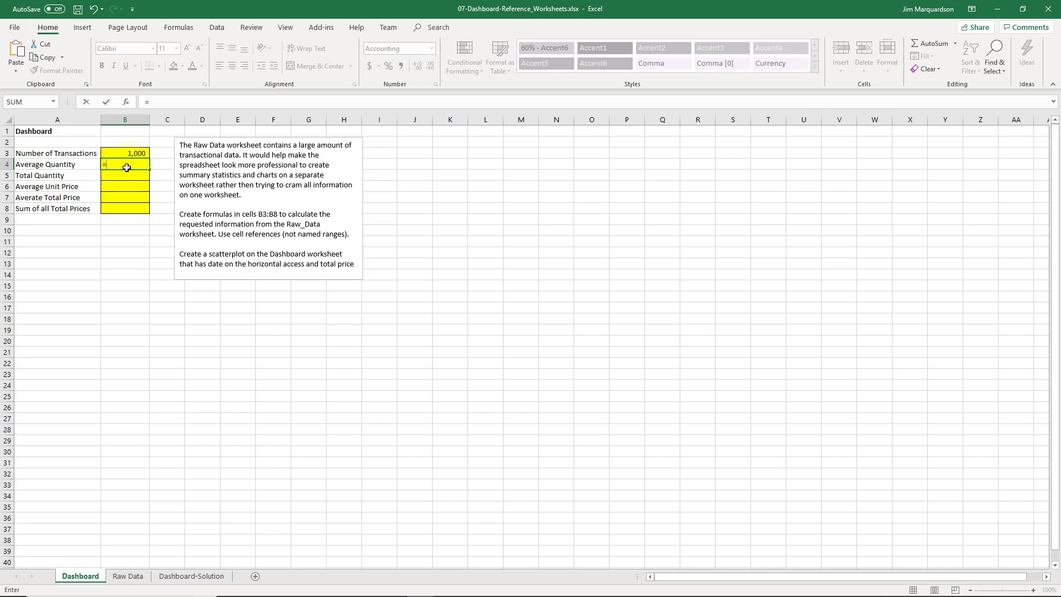
pyautogui.write('average(')
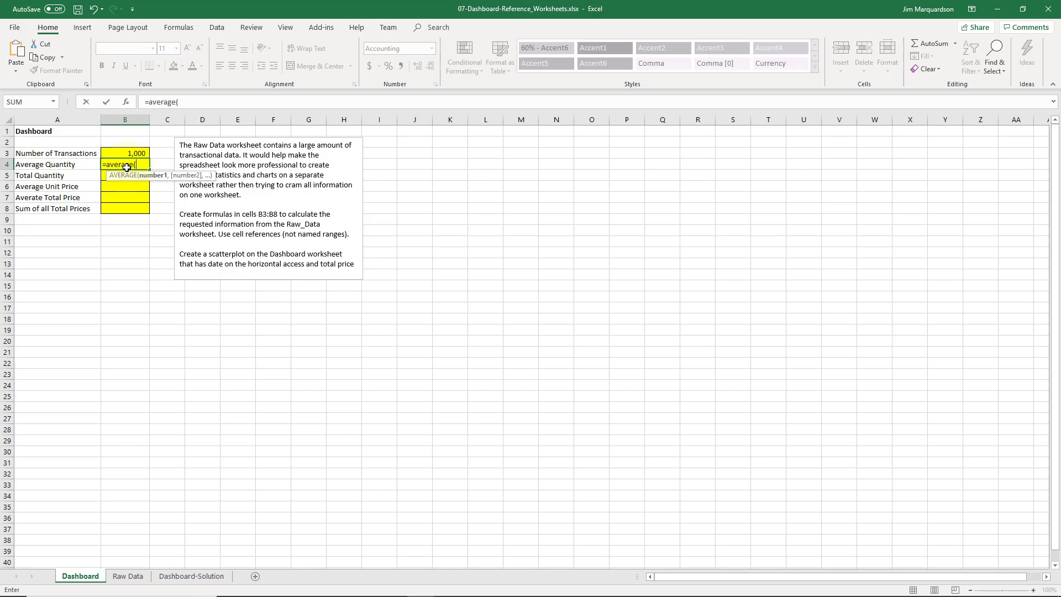
pyautogui.click(127, 577)
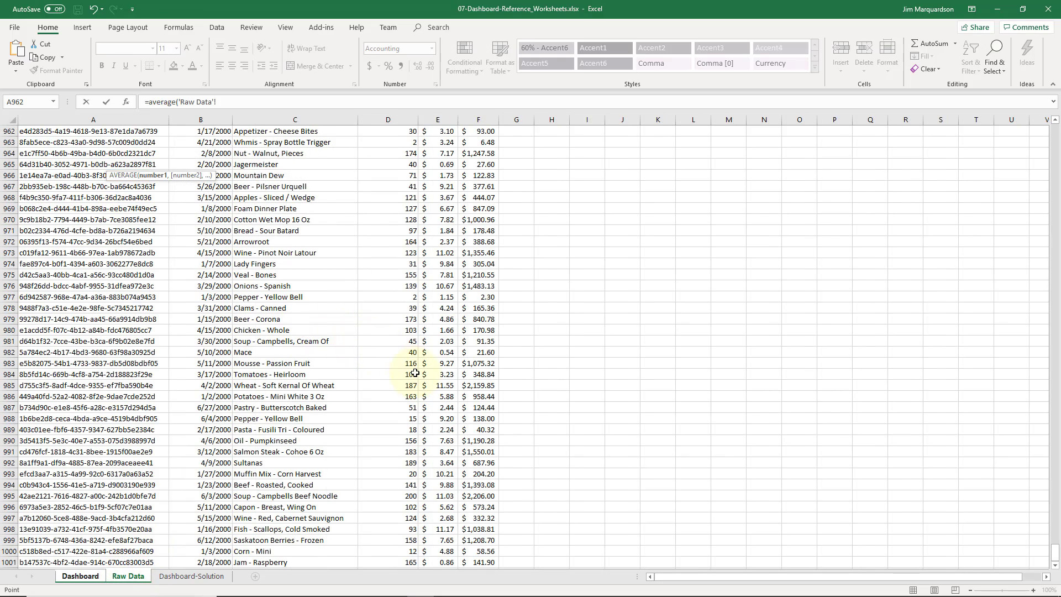
pyautogui.scroll(20, 407, 367)
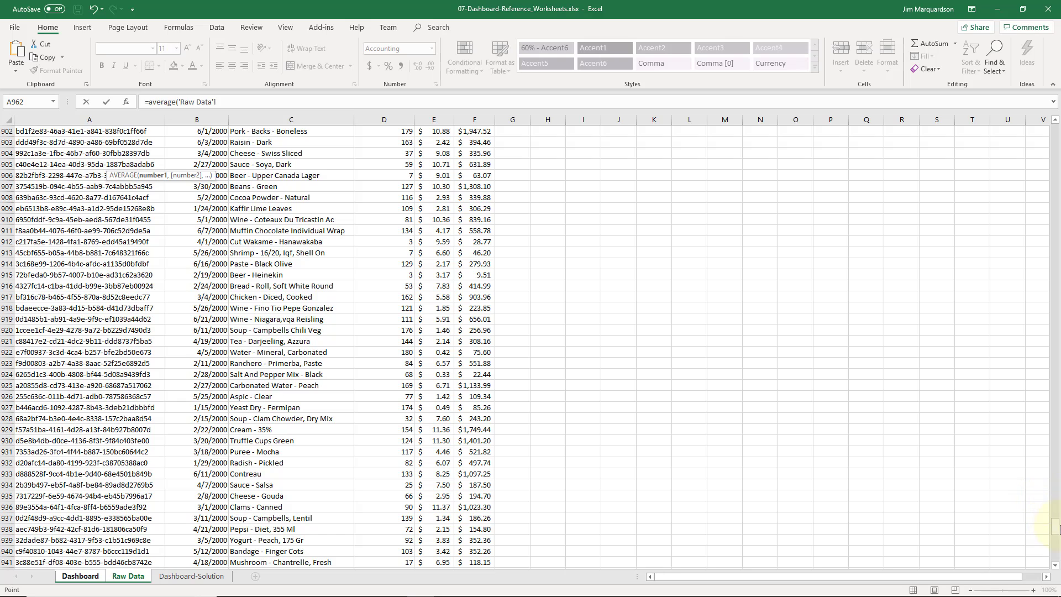
pyautogui.moveTo(1056, 525); pyautogui.dragTo(1057, 181)
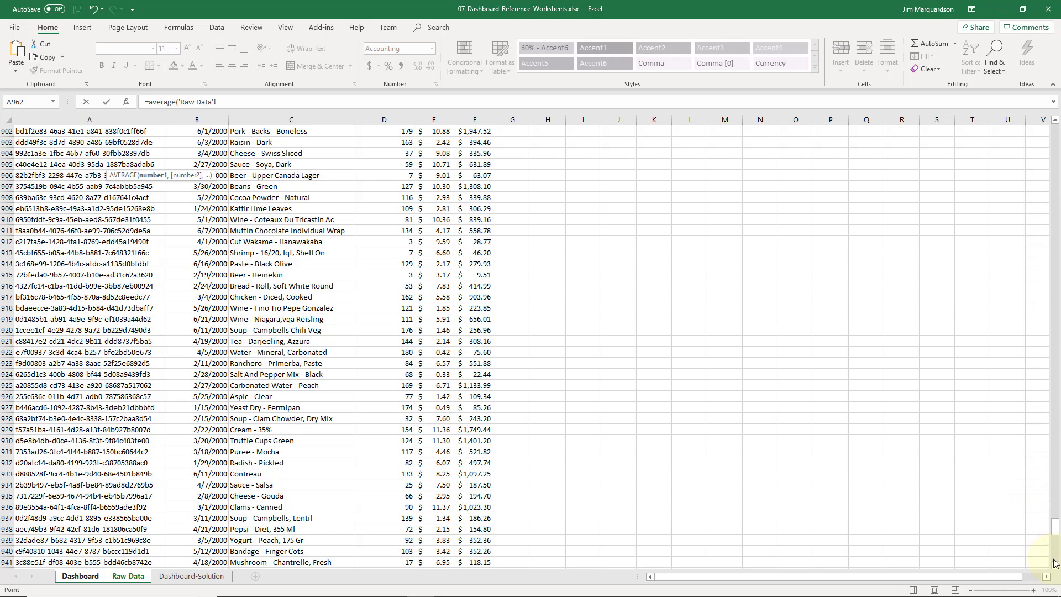
pyautogui.moveTo(1055, 529)
pyautogui.mouseDown()
pyautogui.moveTo(1056, 510)
pyautogui.moveTo(1054, 528)
pyautogui.mouseUp()
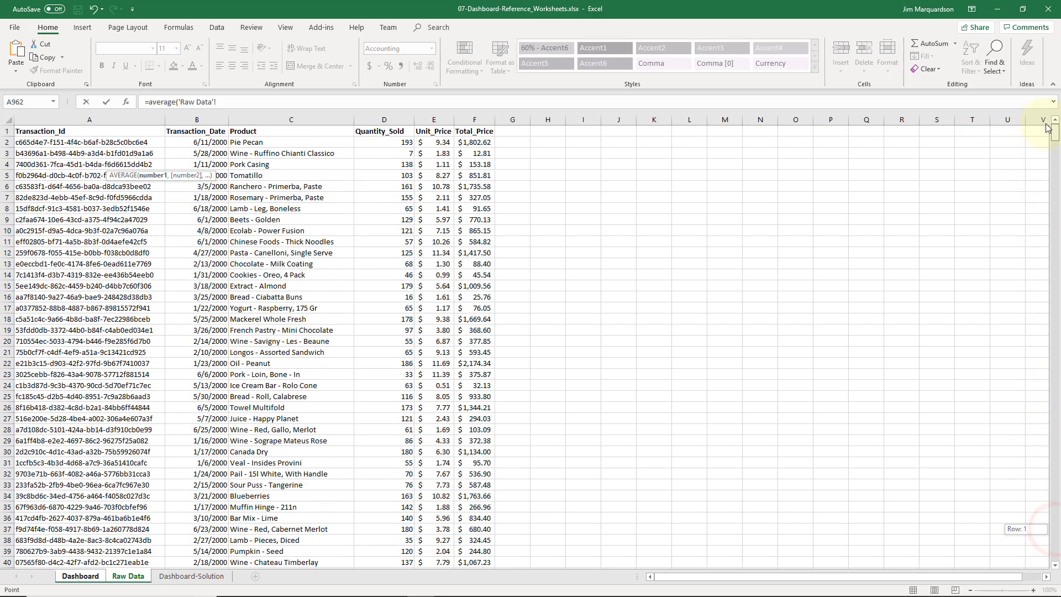
pyautogui.click(117, 142)
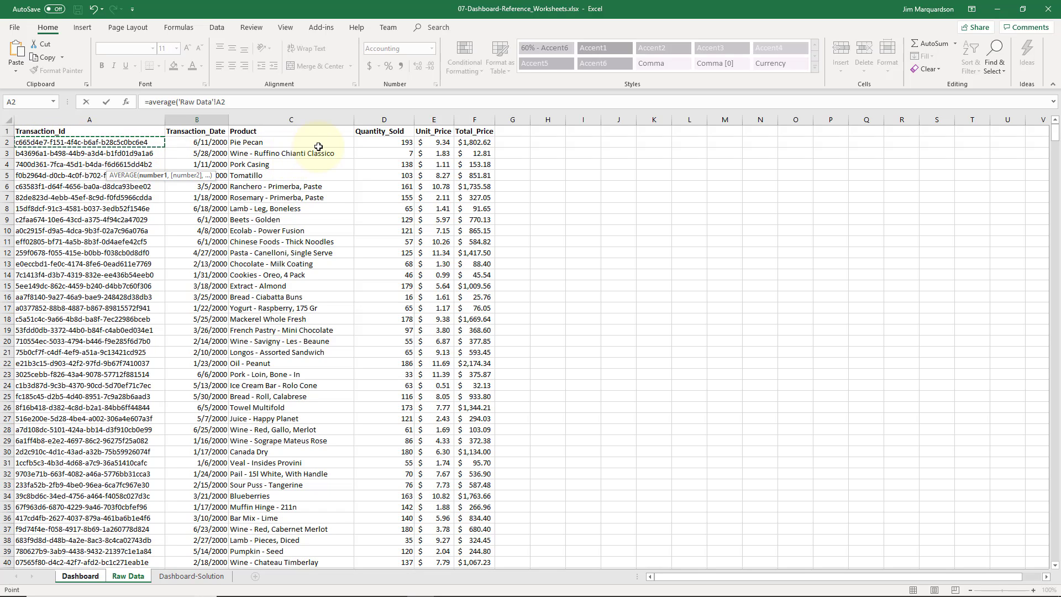
pyautogui.click(90, 576)
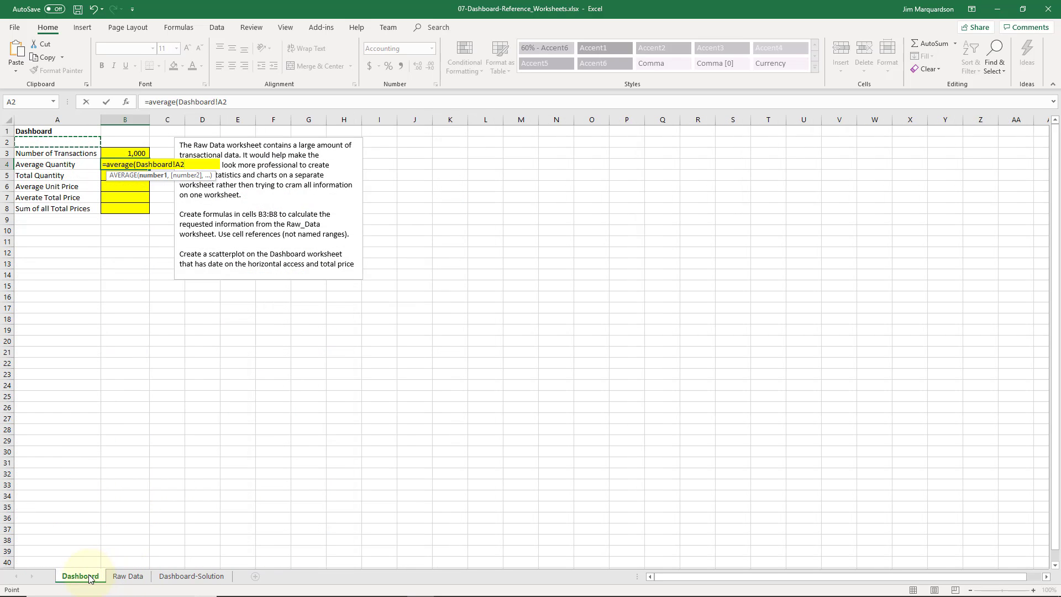
pyautogui.click(125, 577)
pyautogui.click(95, 577)
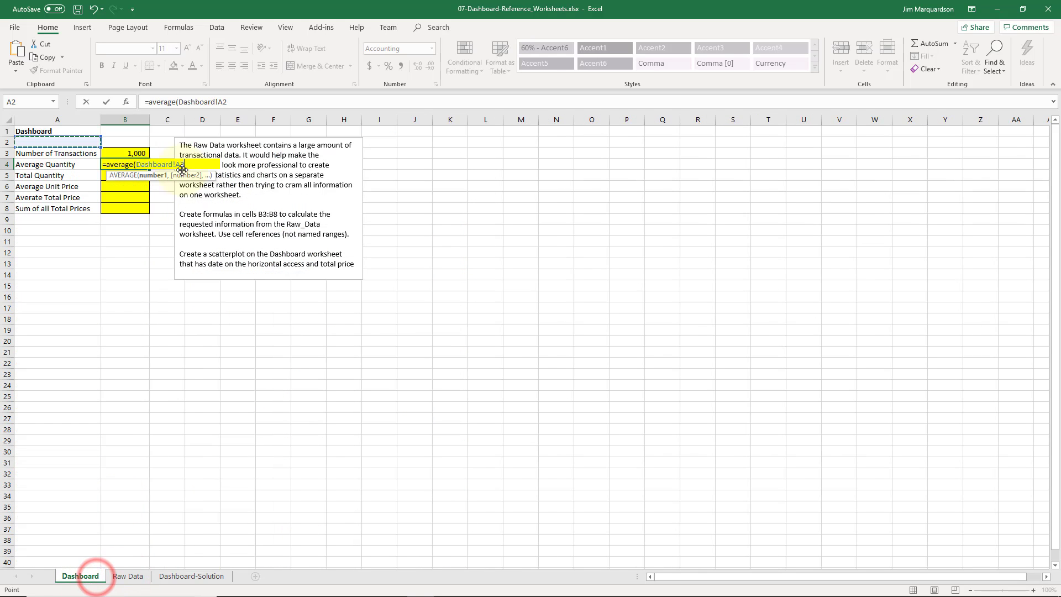
pyautogui.click(128, 574)
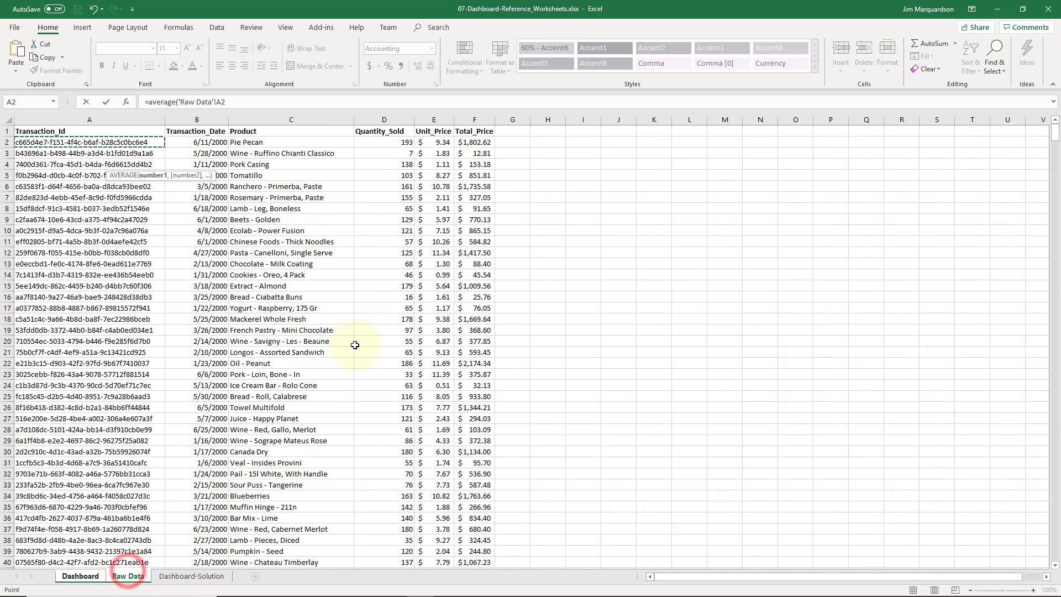
pyautogui.click(382, 143)
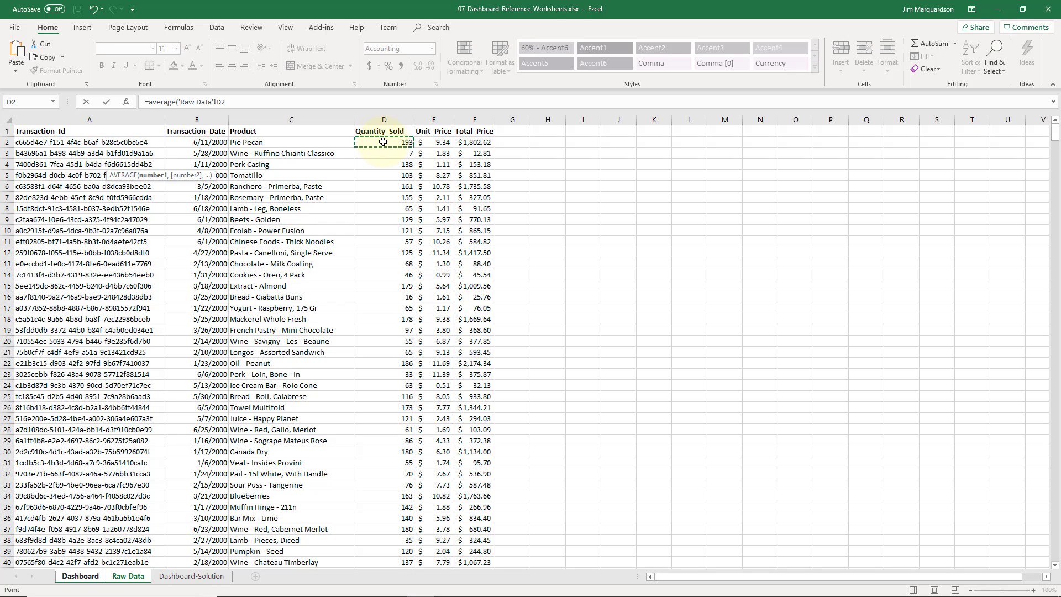
pyautogui.hotkey('ctrl', 'shift', 'Down')
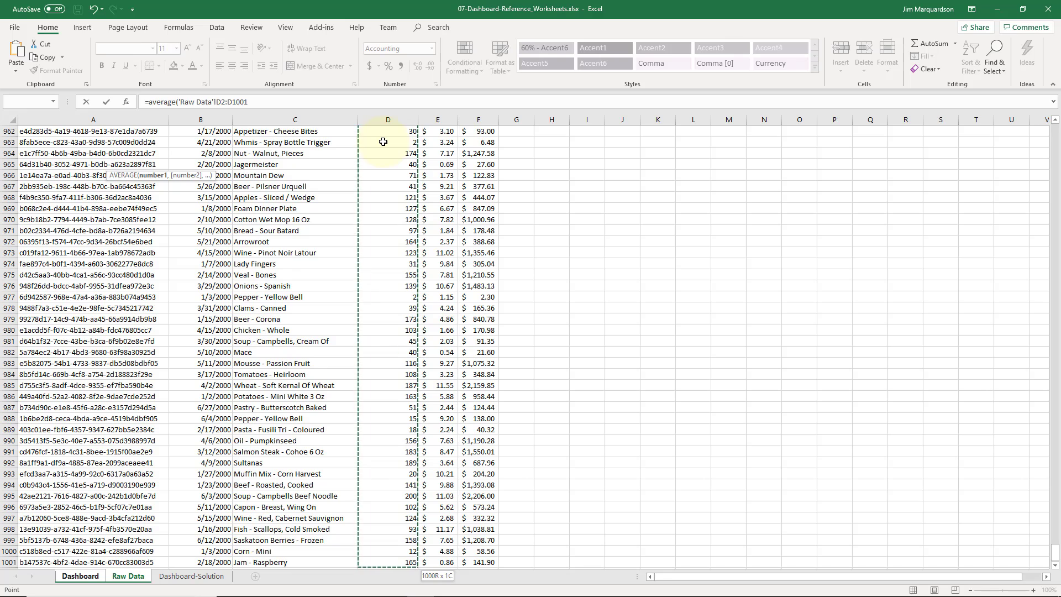
pyautogui.write(')')
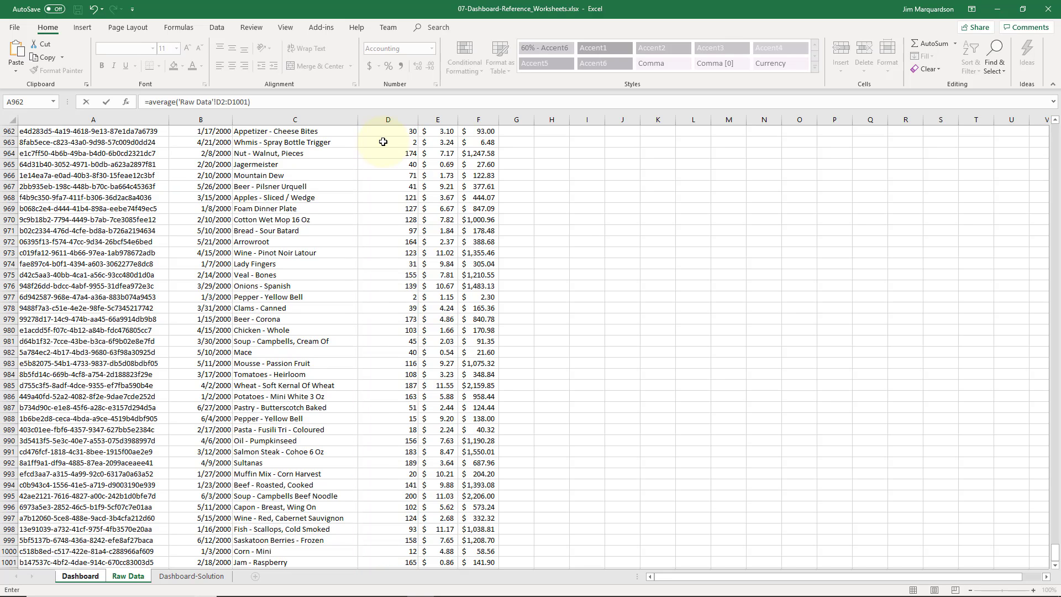
pyautogui.press('Return')
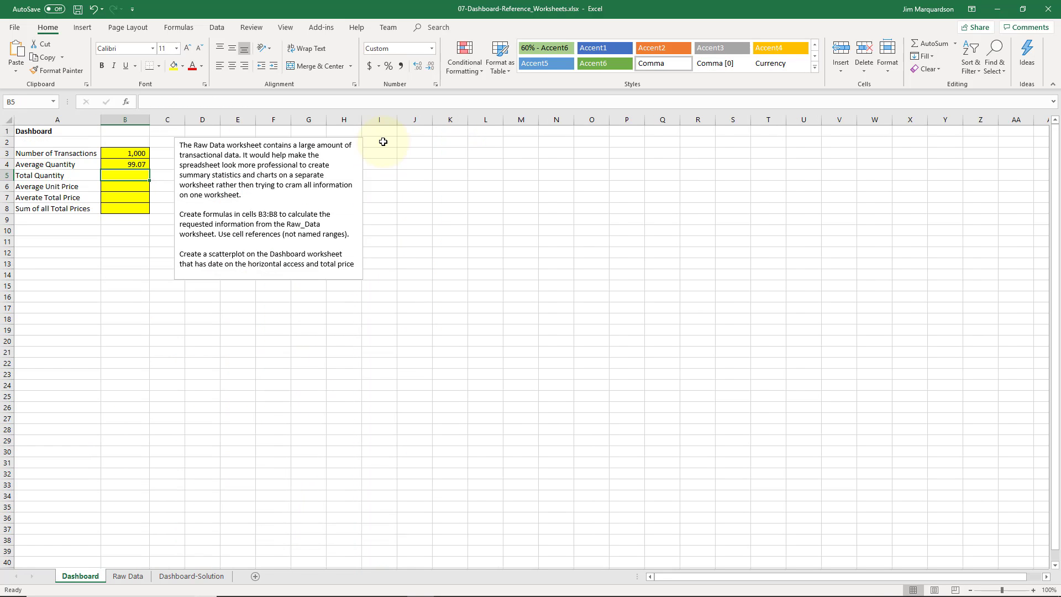
pyautogui.press('Up')
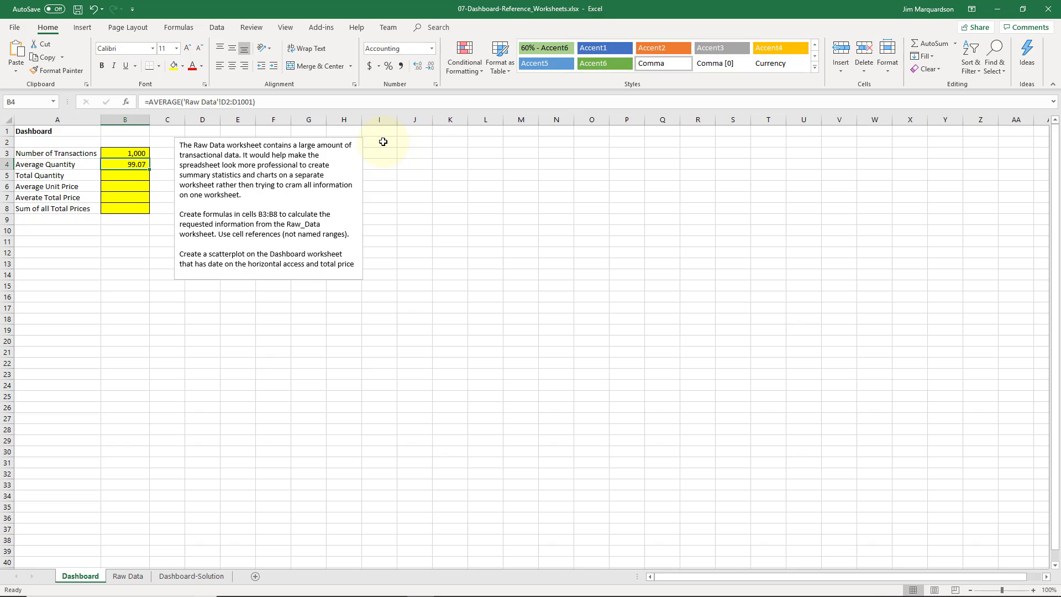
# In Dashboard cell B5, enter a SUM formula over Raw Data's Quantity_Sold range D2:D1001
pyautogui.press('Down')
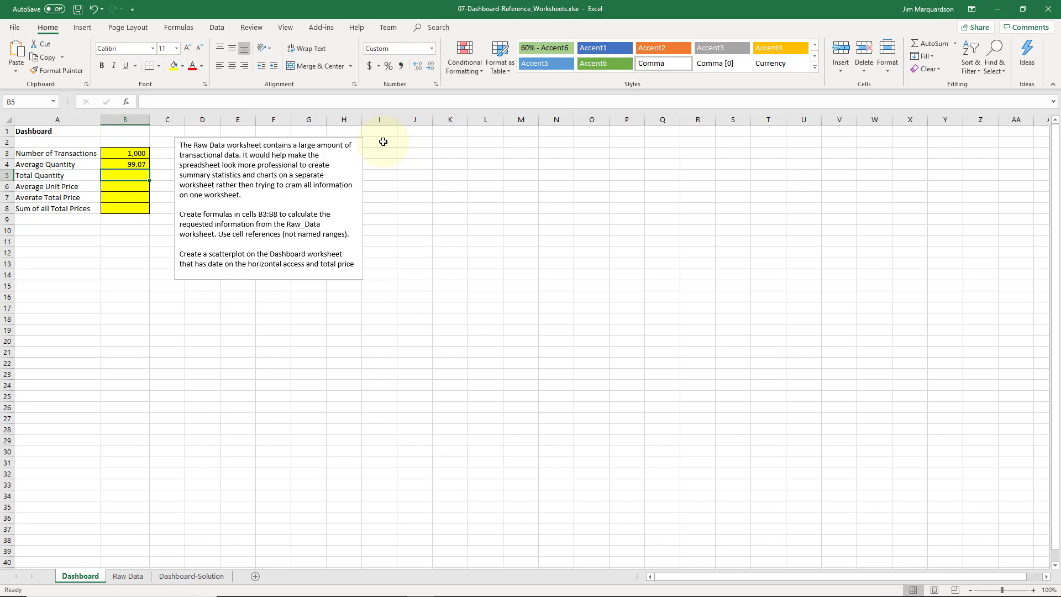
pyautogui.write('=')
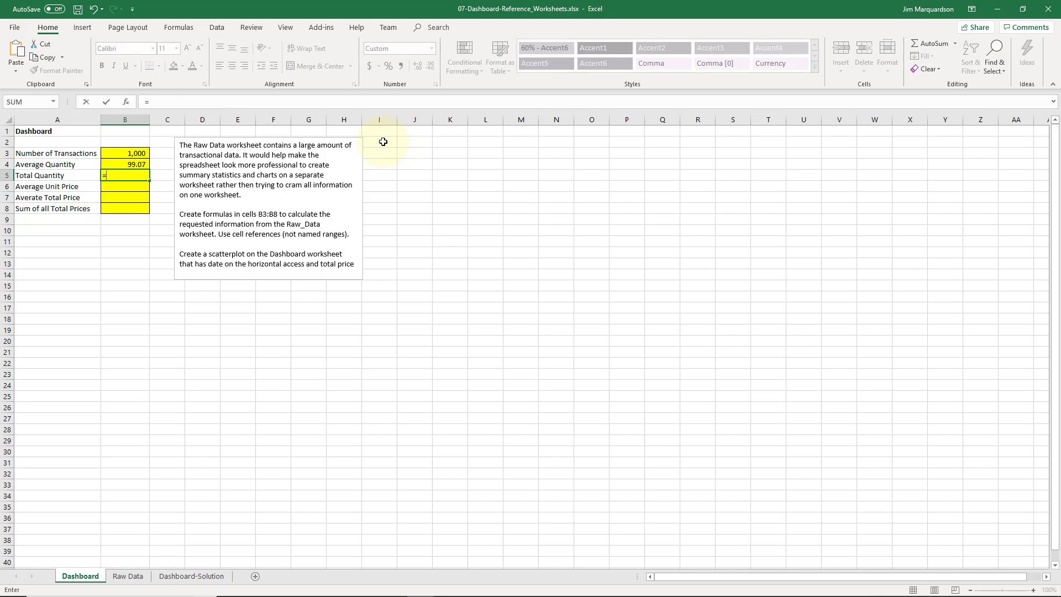
pyautogui.write('sum(')
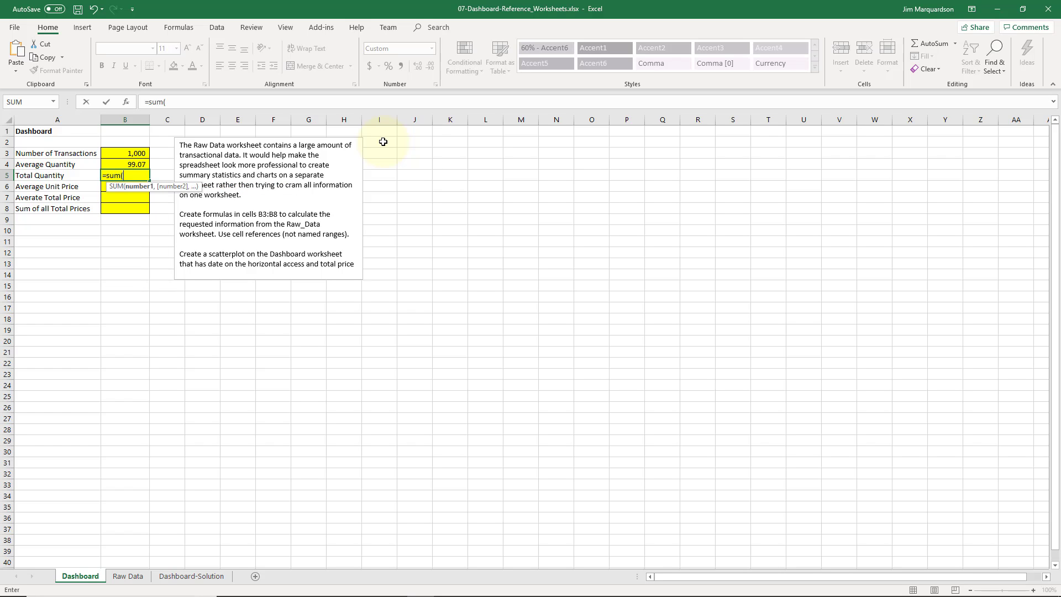
pyautogui.write("'Raw D")
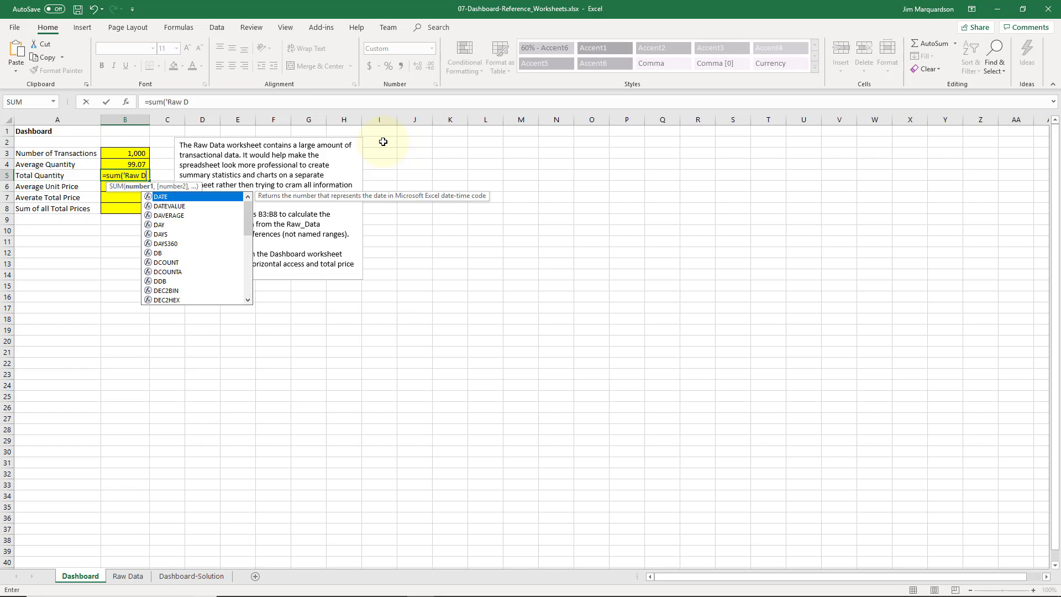
pyautogui.write('ata')
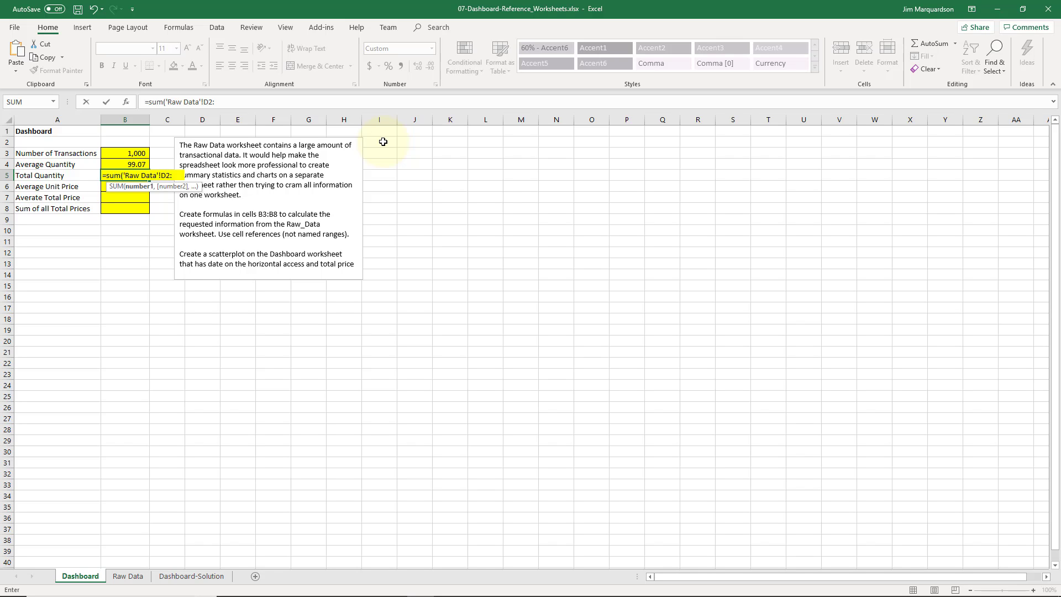
pyautogui.write('D1001')
pyautogui.press('Return')
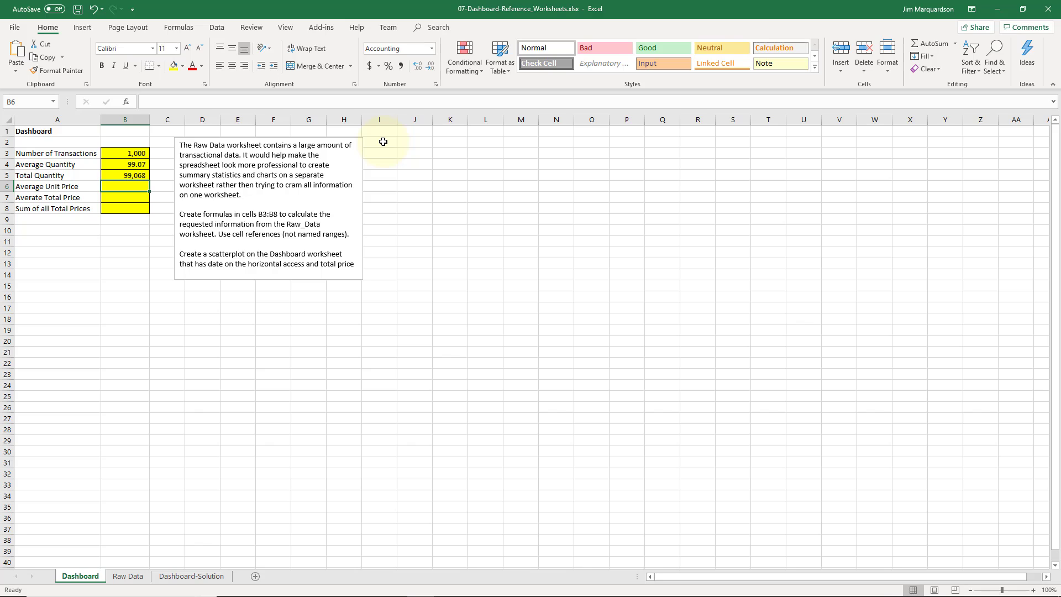
# Compare the formulas in cells B4 and B5 of the Dashboard sheet
pyautogui.press('Up')
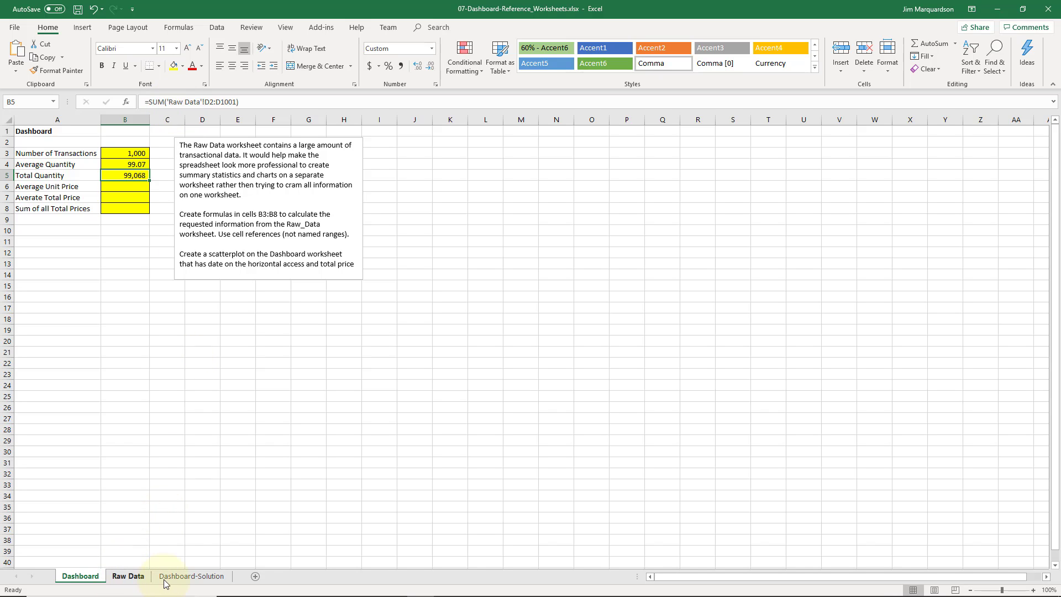
pyautogui.click(126, 167)
pyautogui.press('Down')
pyautogui.click(126, 166)
pyautogui.press('Down')
pyautogui.click(126, 165)
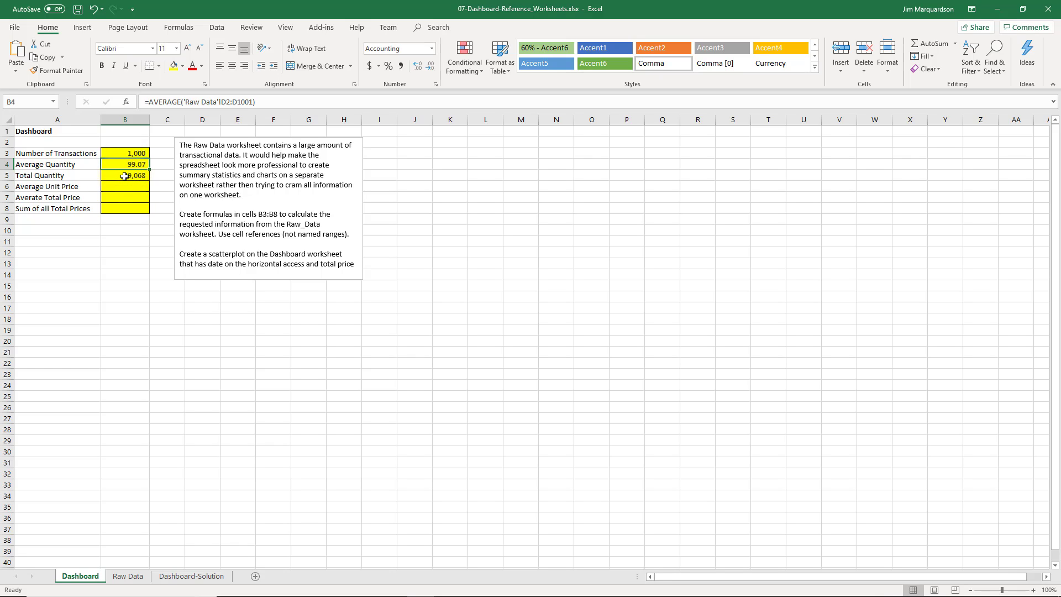
pyautogui.click(124, 176)
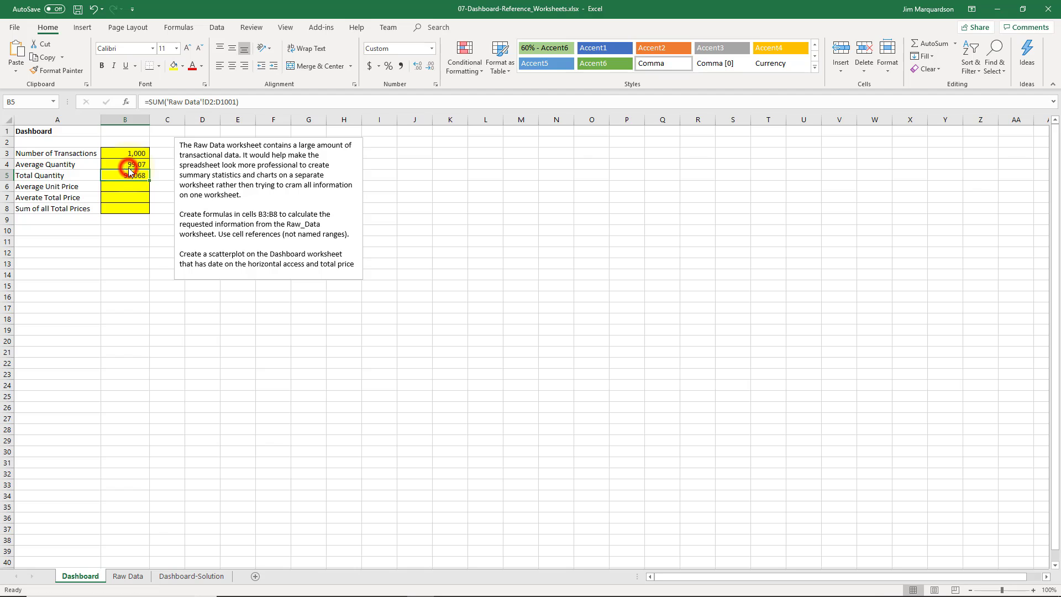
pyautogui.click(132, 163)
pyautogui.click(133, 174)
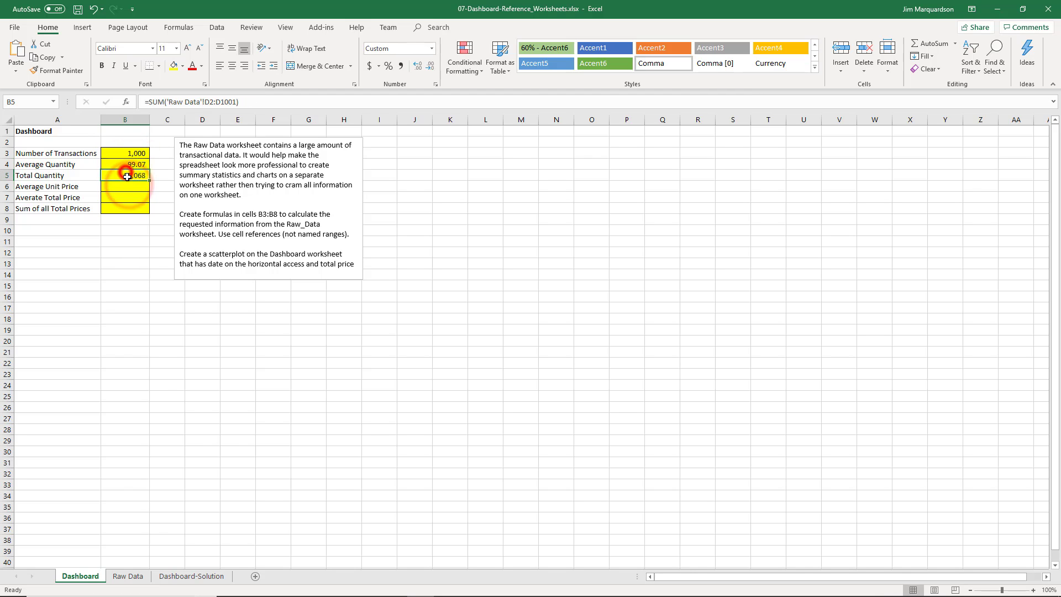
# Rename the Raw Data worksheet to RawData and check how the Dashboard formula references change
pyautogui.click(133, 576)
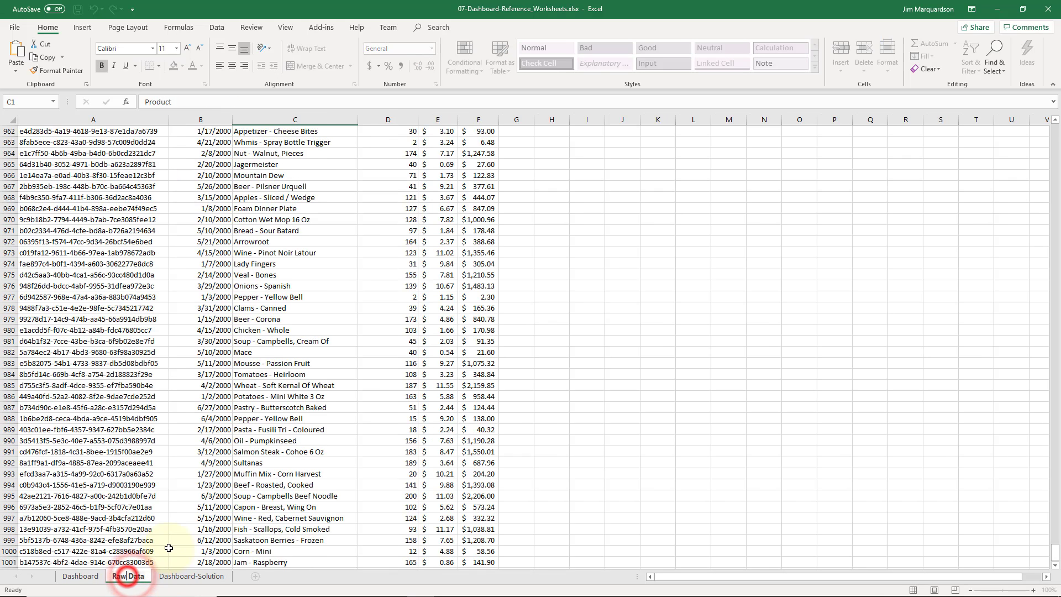
pyautogui.press('Delete')
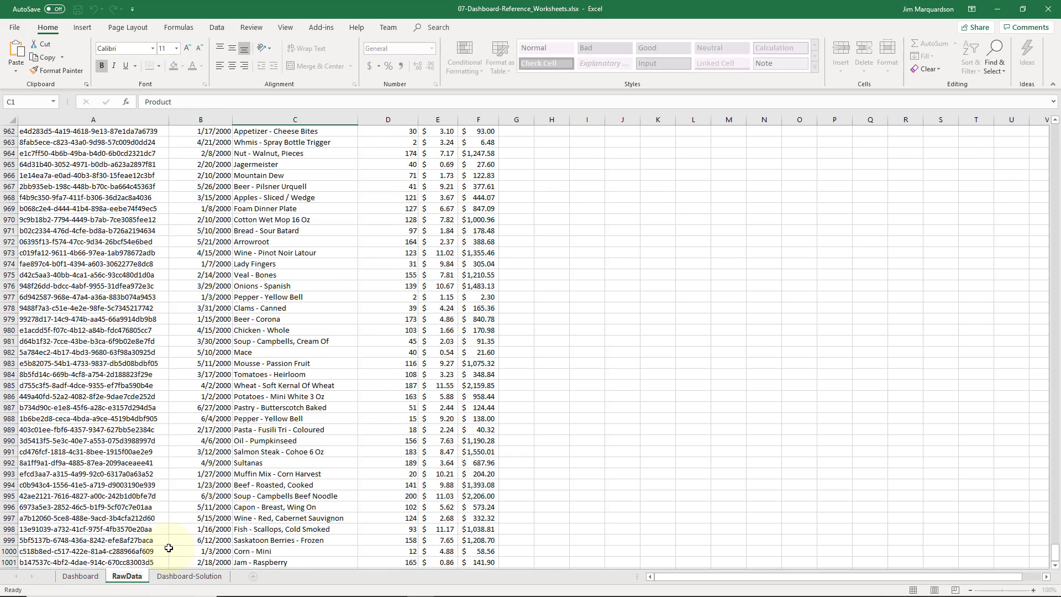
pyautogui.press('Return')
pyautogui.click(82, 577)
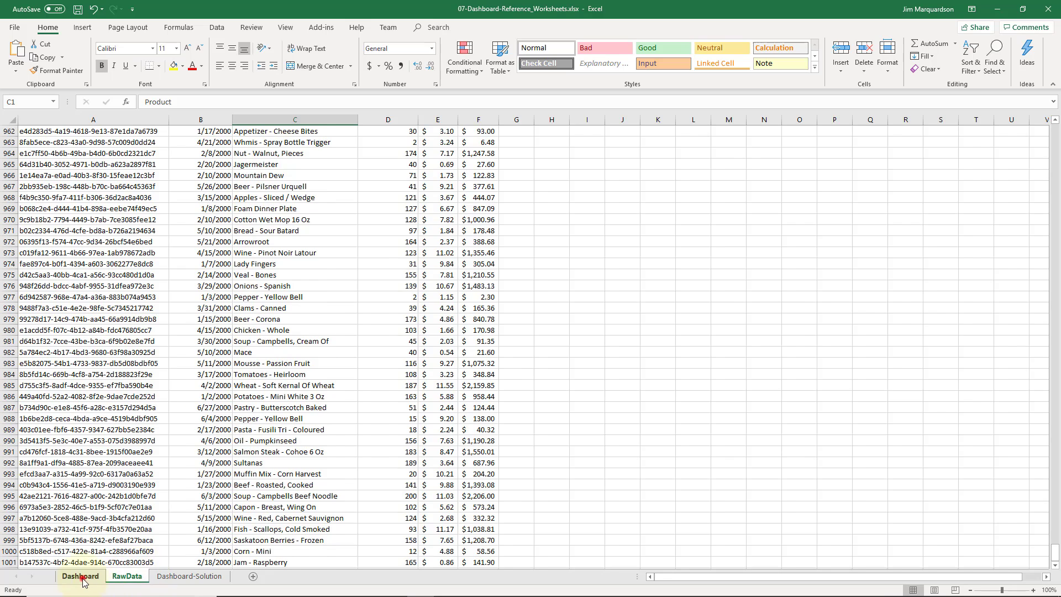
pyautogui.click(187, 102)
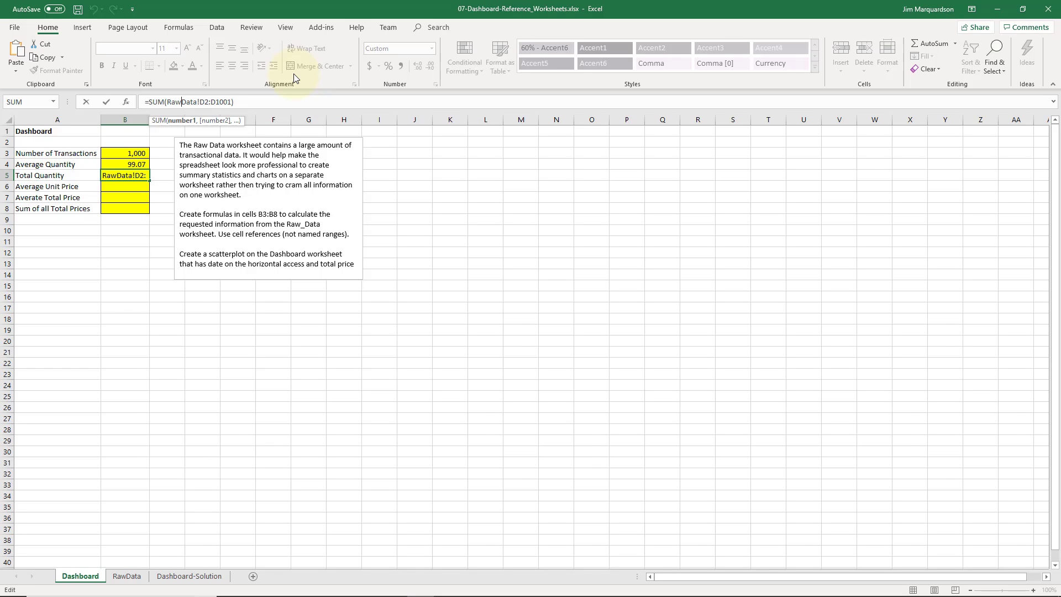
pyautogui.hotkey('shift', 'Return')
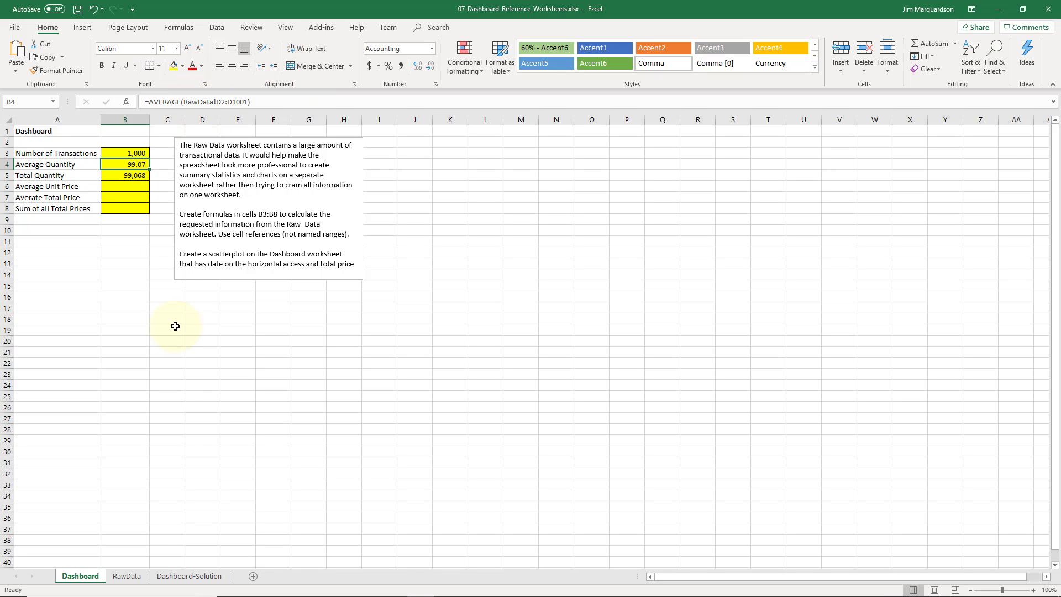
# Restore the worksheet name Raw Data and recheck the formula in B5
pyautogui.click(137, 579)
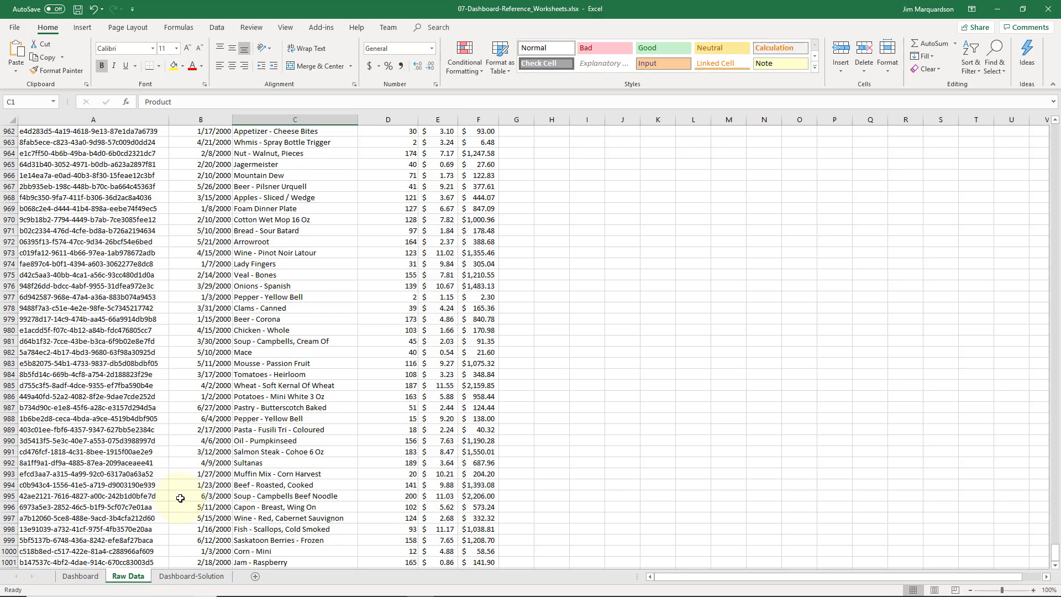
pyautogui.click(80, 575)
pyautogui.click(126, 176)
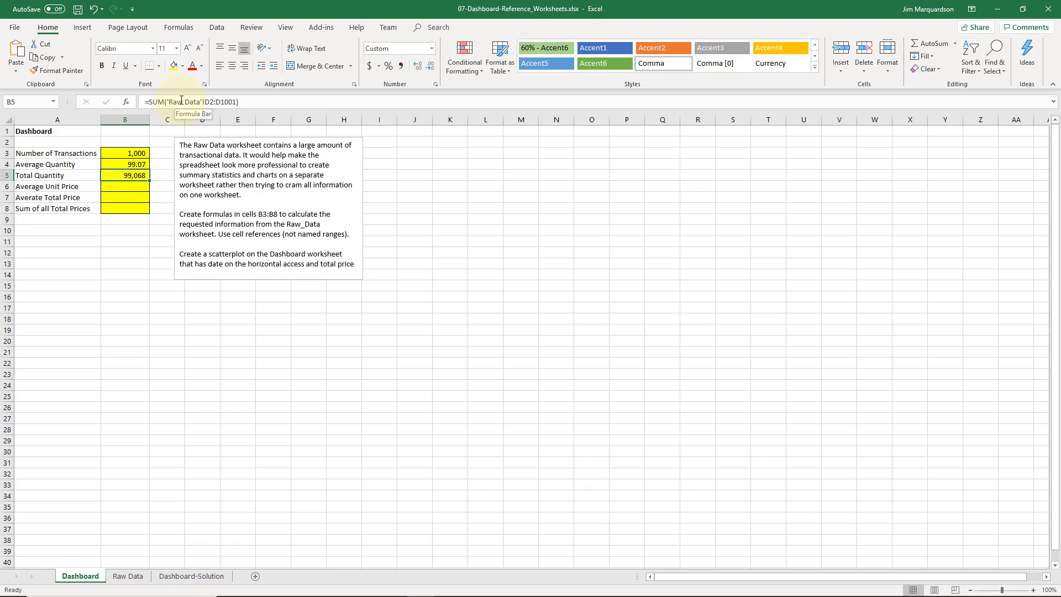
# In B6, enter an AVERAGE formula over Raw Data's Unit_Price range E2:E1001
pyautogui.click(124, 186)
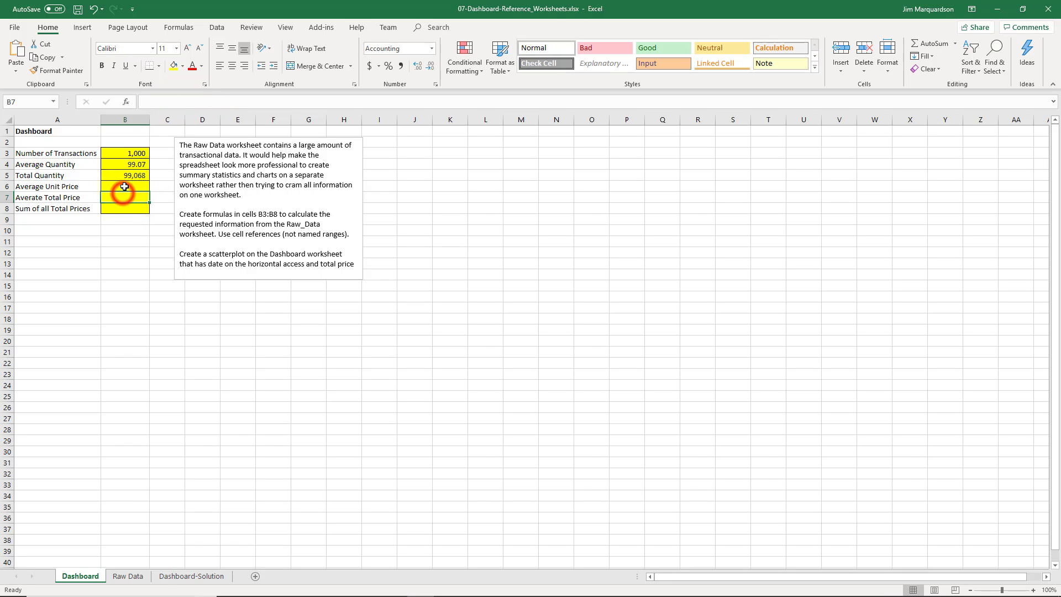
pyautogui.write('=')
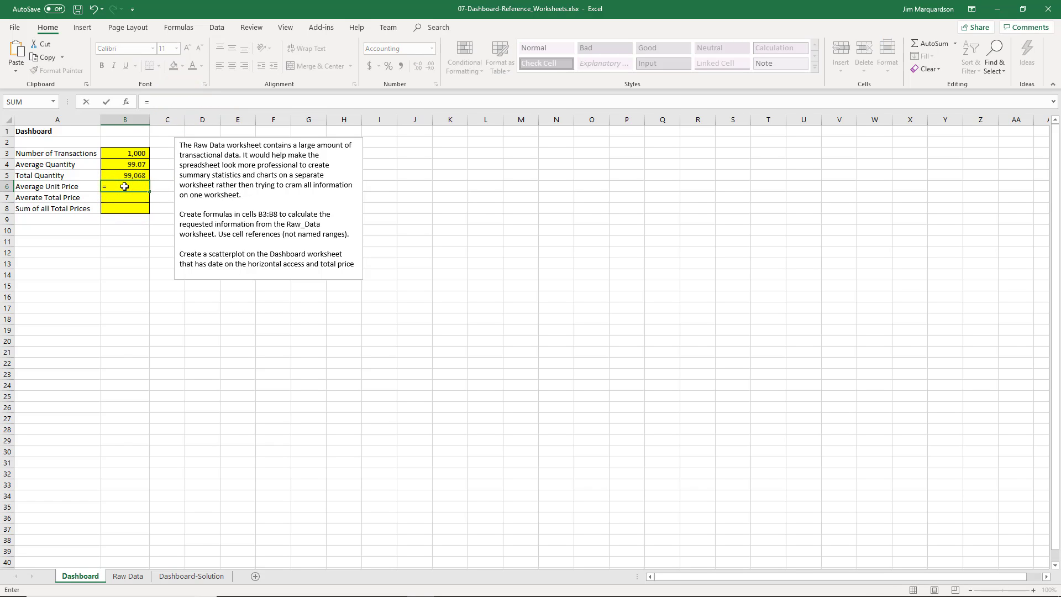
pyautogui.write('ave')
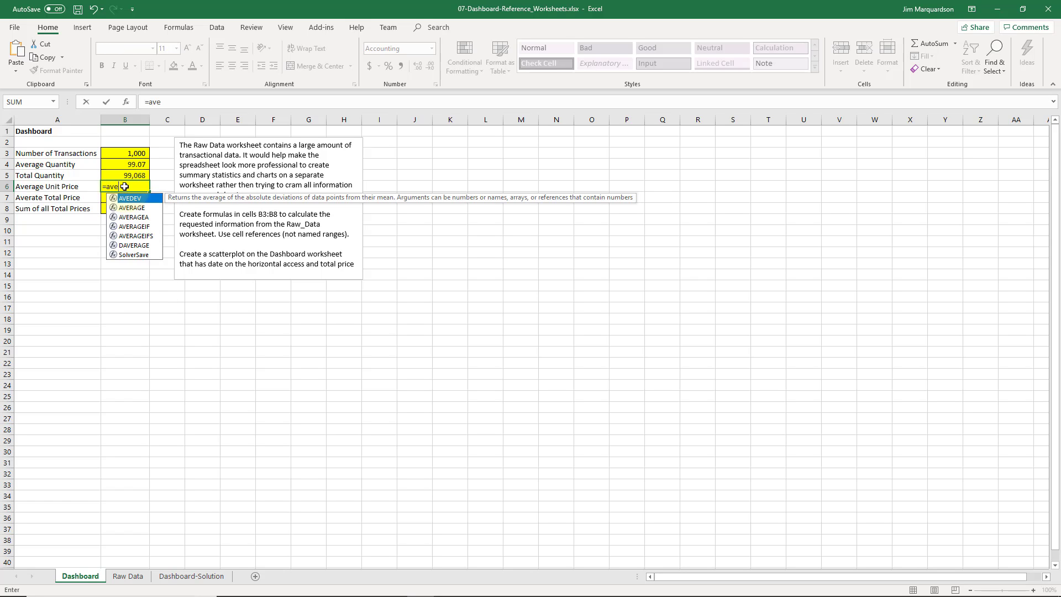
pyautogui.write('rage(')
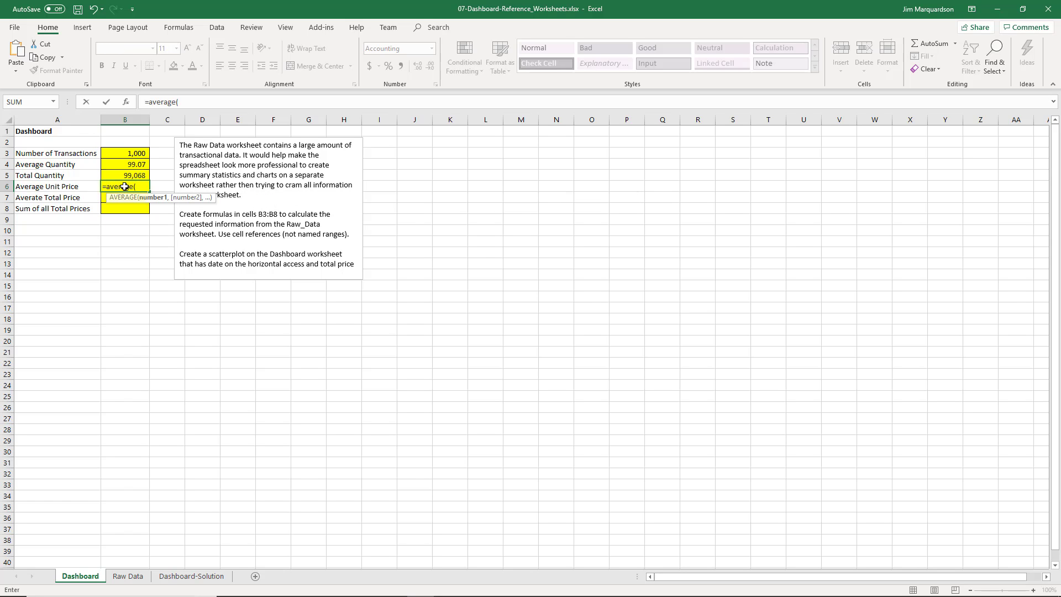
pyautogui.click(128, 575)
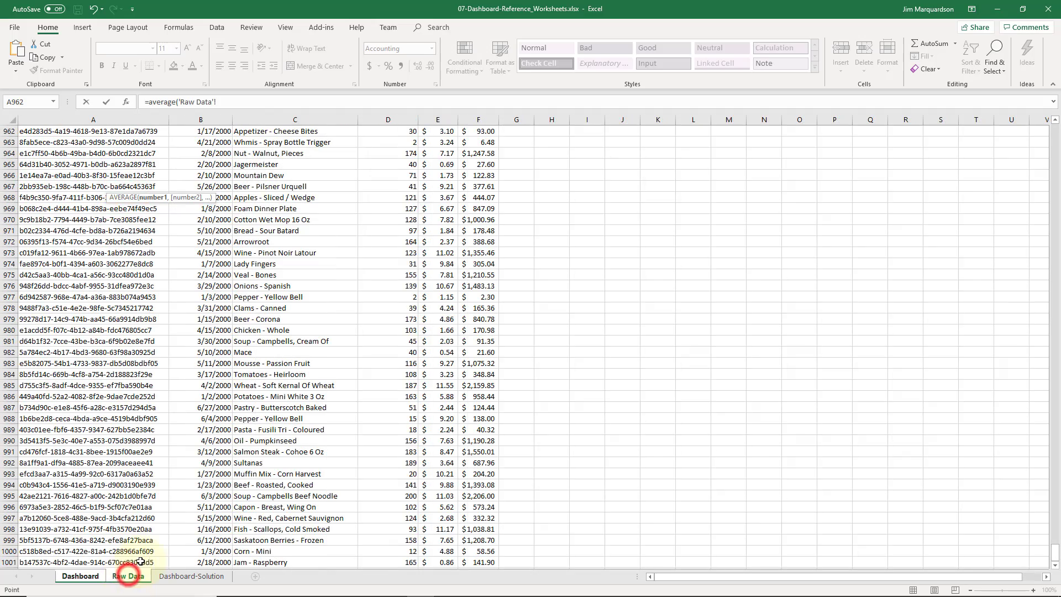
pyautogui.moveTo(1055, 551); pyautogui.dragTo(1055, 118)
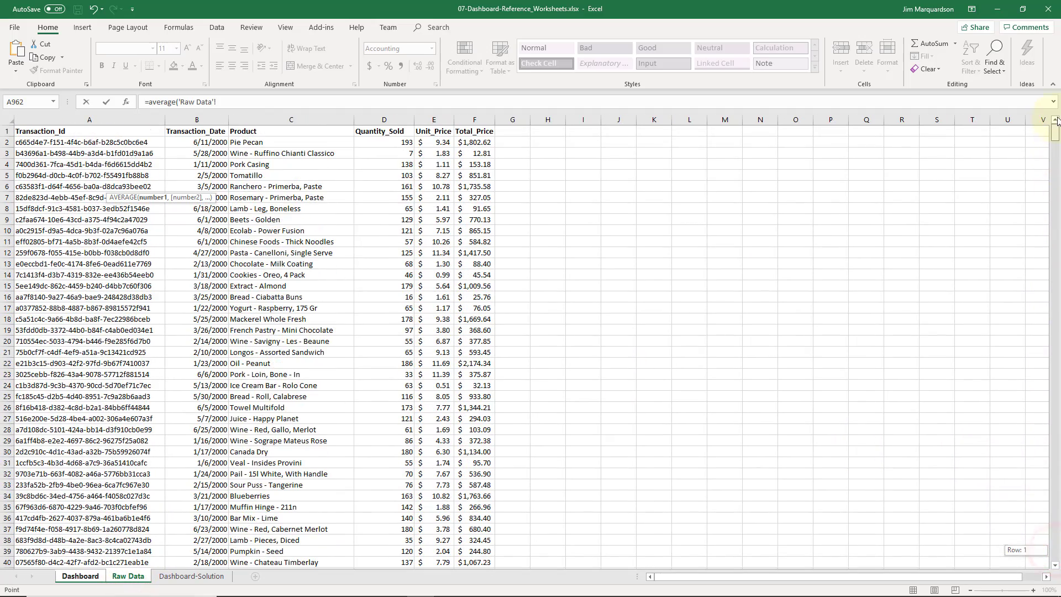
pyautogui.click(439, 143)
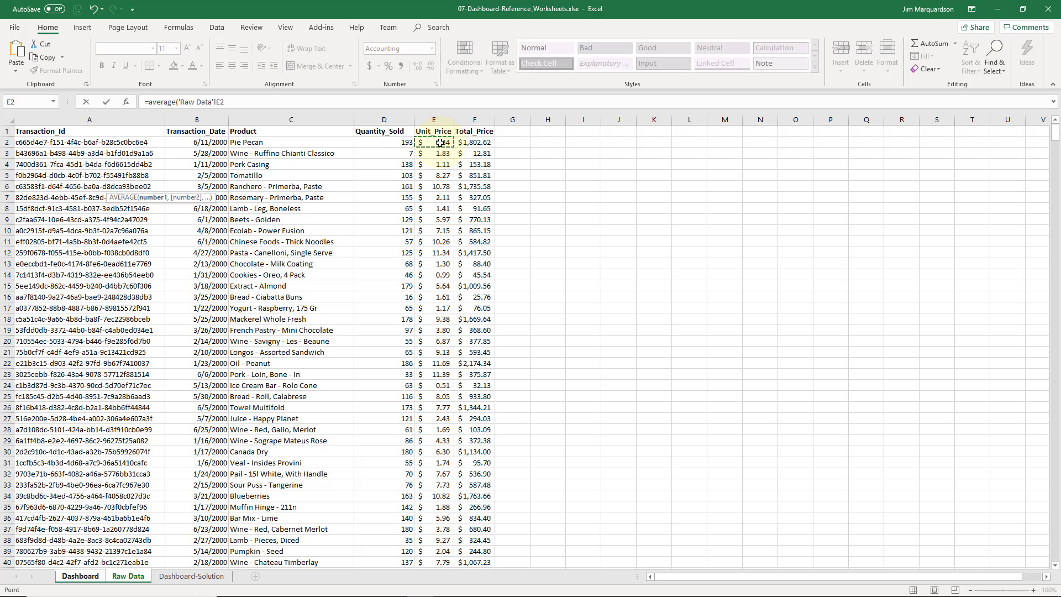
pyautogui.hotkey('ctrl', 'shift', 'Down')
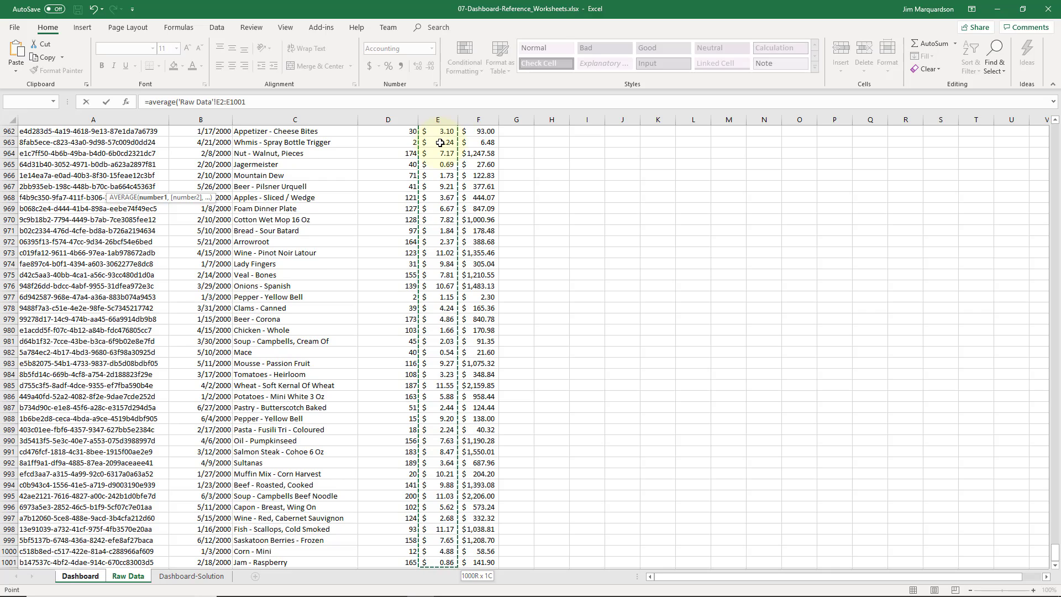
pyautogui.write(')')
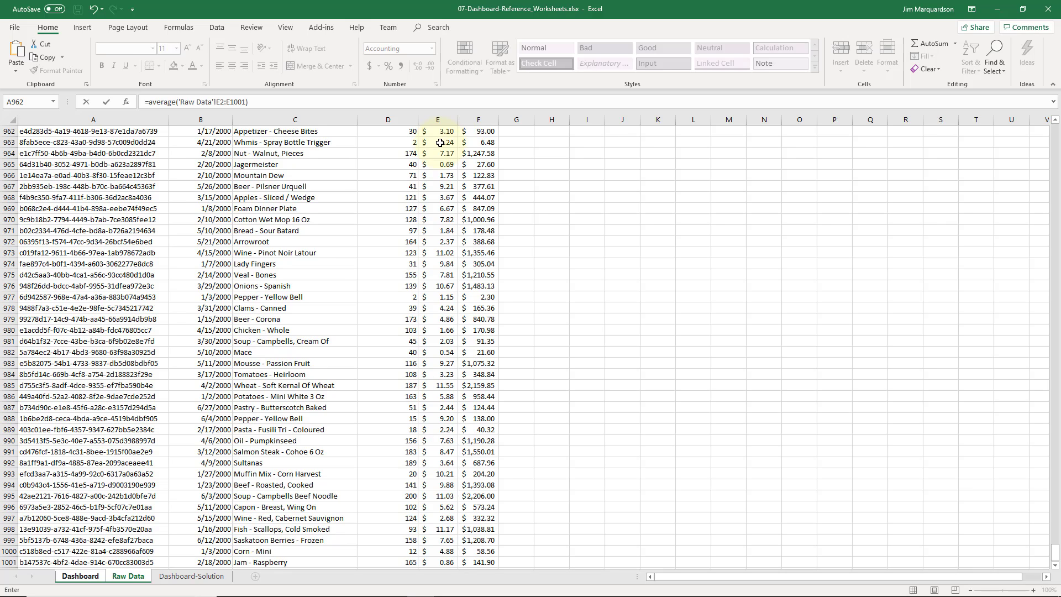
pyautogui.press('Return')
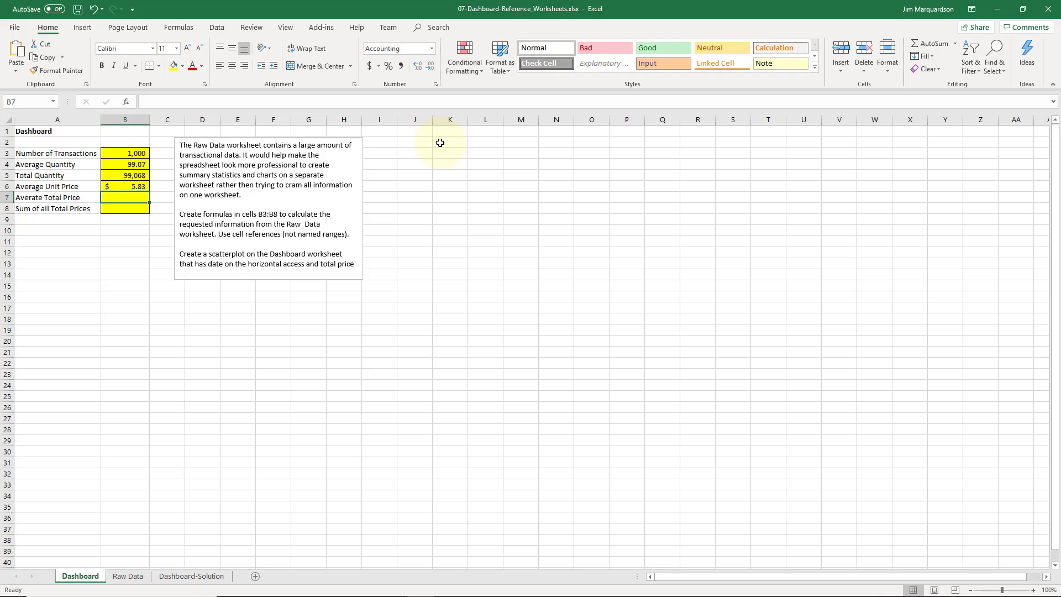
# In B7, enter a SUM formula over Raw Data's range E2:E1001
pyautogui.write('=sum(')
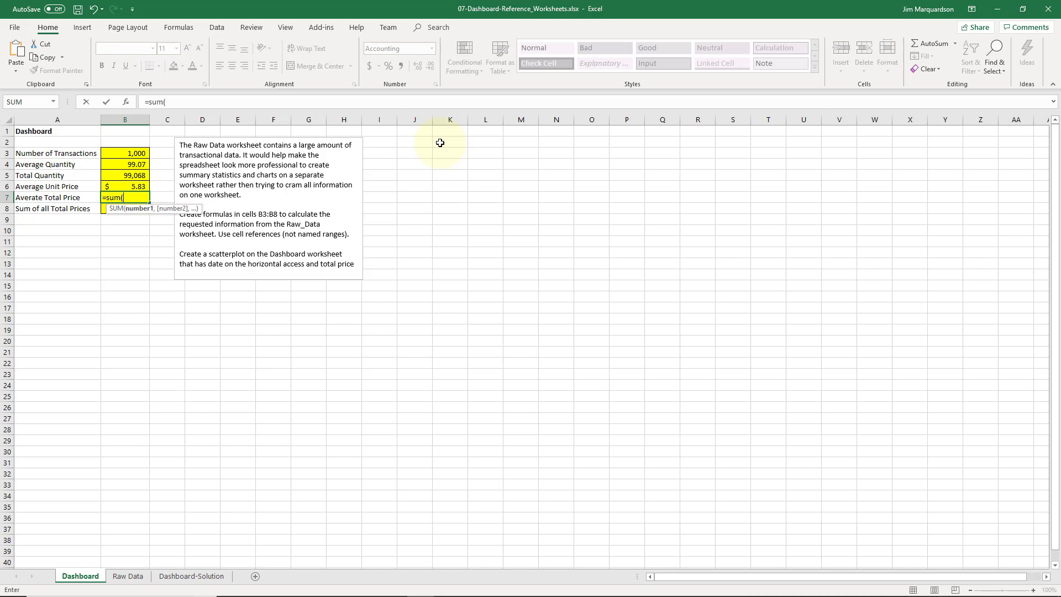
pyautogui.click(127, 575)
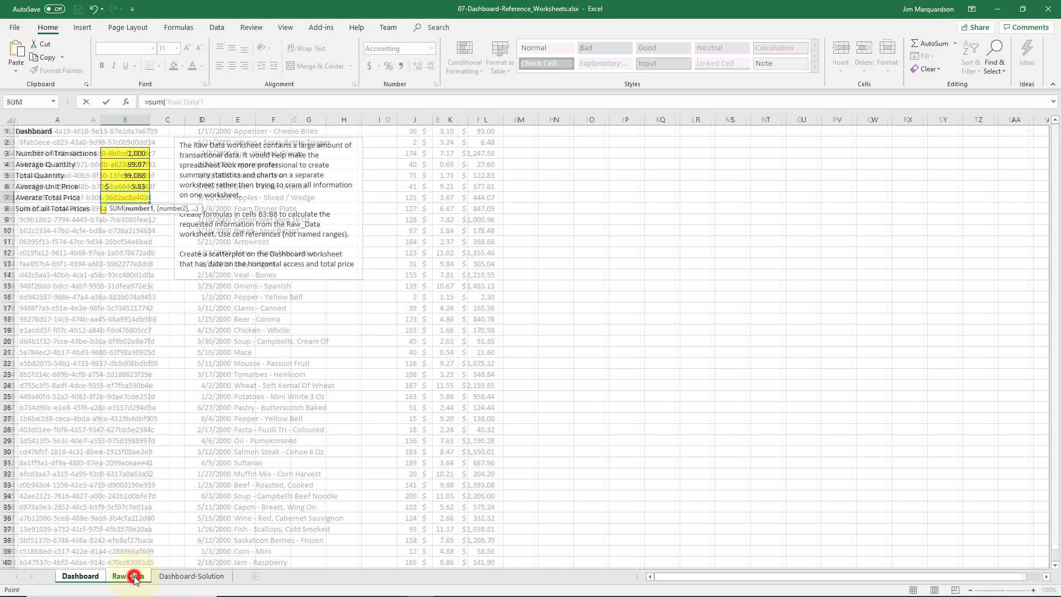
pyautogui.scroll(5, 499, 286)
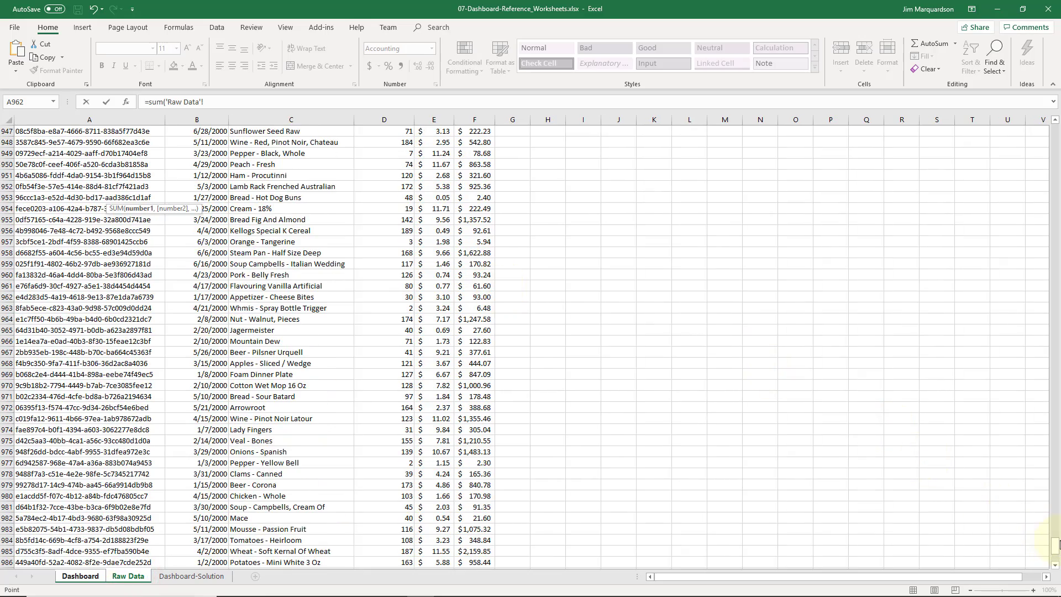
pyautogui.scroll(-4, 1044, 546)
pyautogui.scroll(-1, 1057, 550)
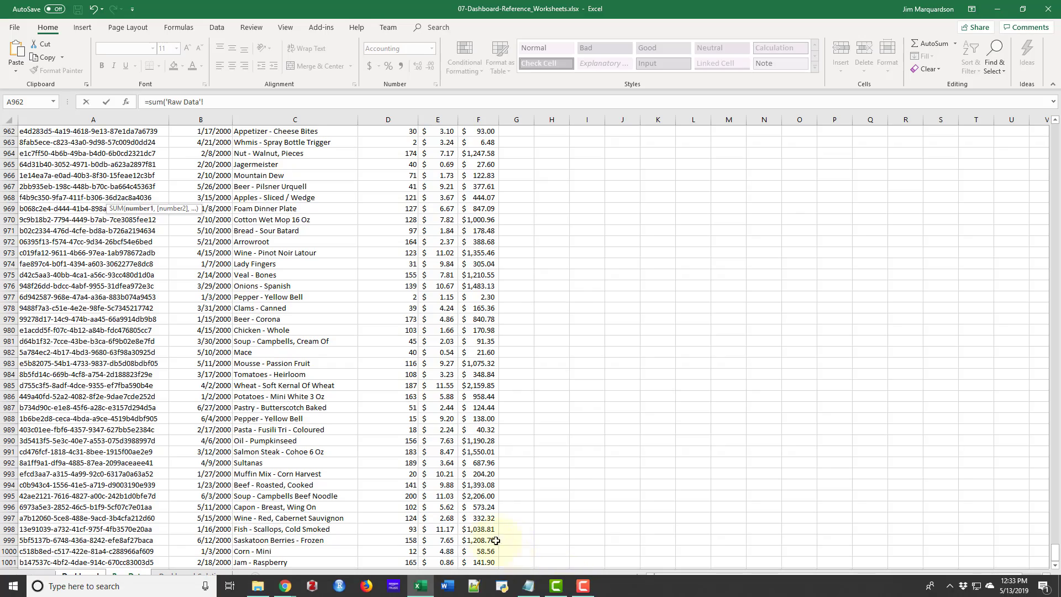
pyautogui.moveTo(447, 562); pyautogui.dragTo(440, 144)
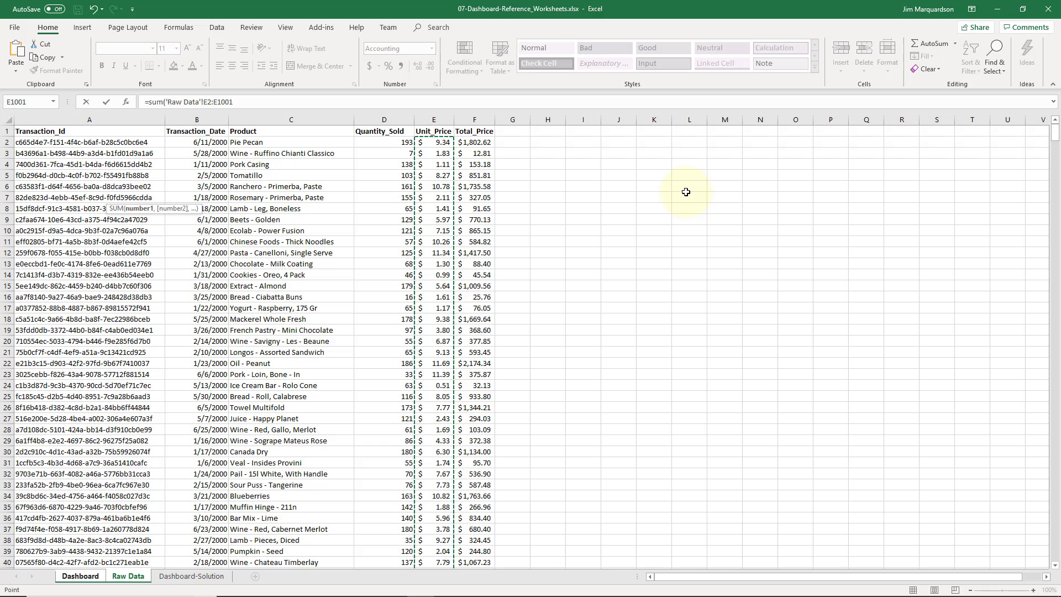
pyautogui.press('Return')
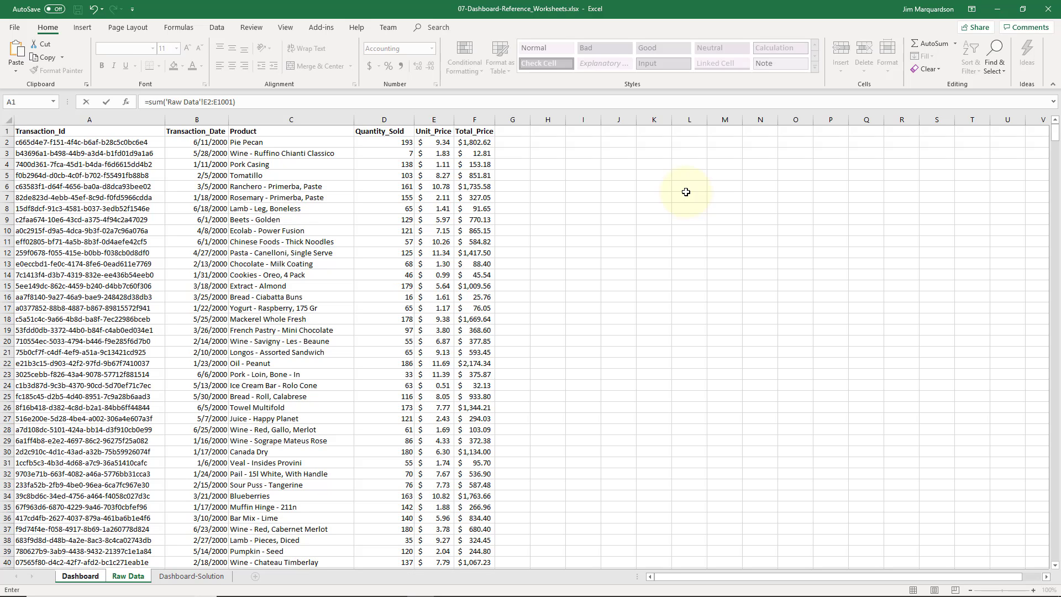
pyautogui.press('Escape')
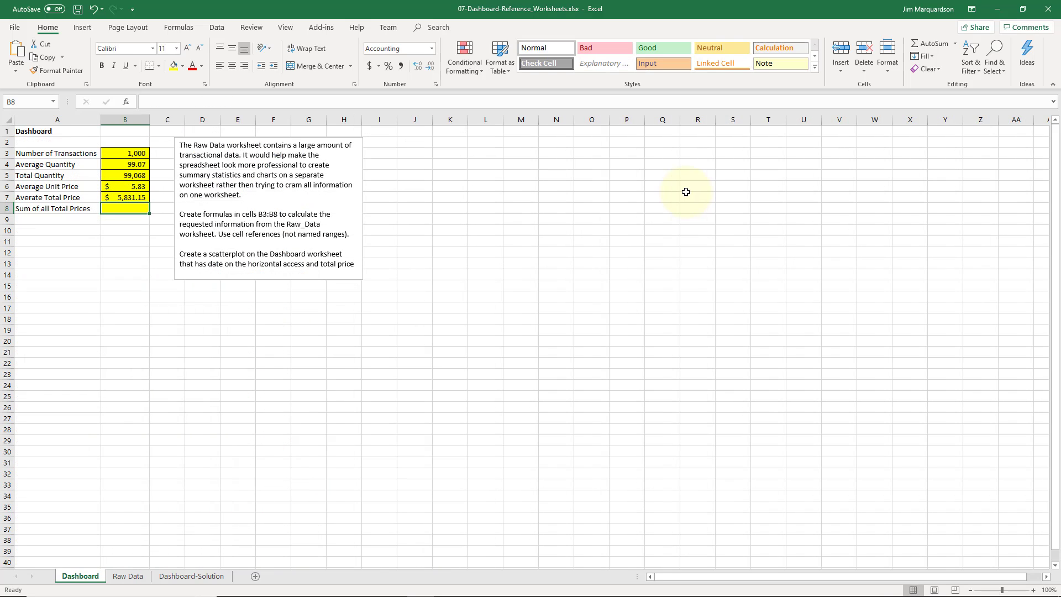
# Review the formulas in cells B7 and B6
pyautogui.press('Up')
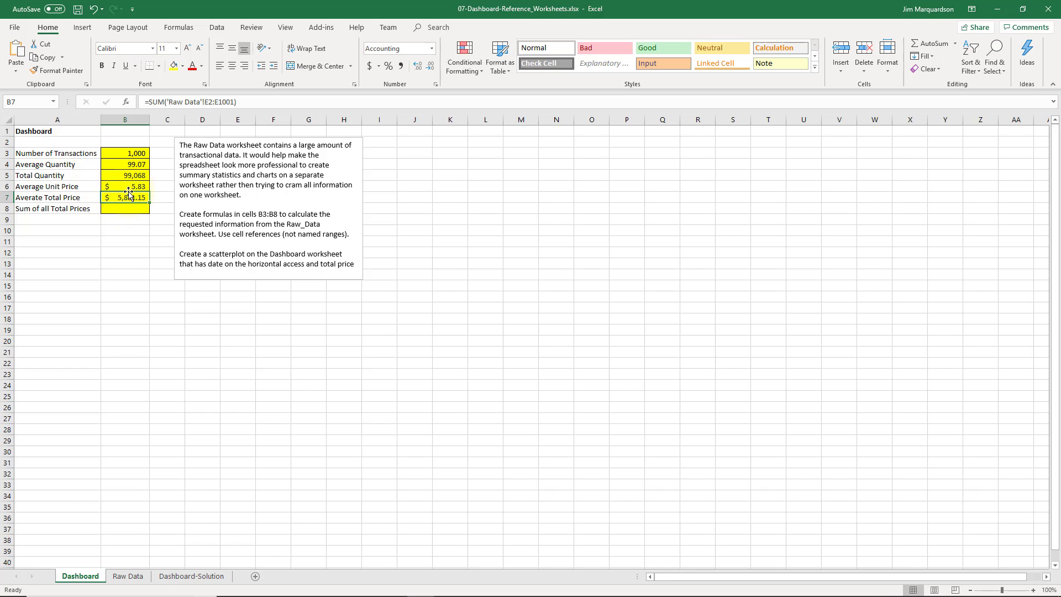
pyautogui.click(90, 187)
pyautogui.click(105, 188)
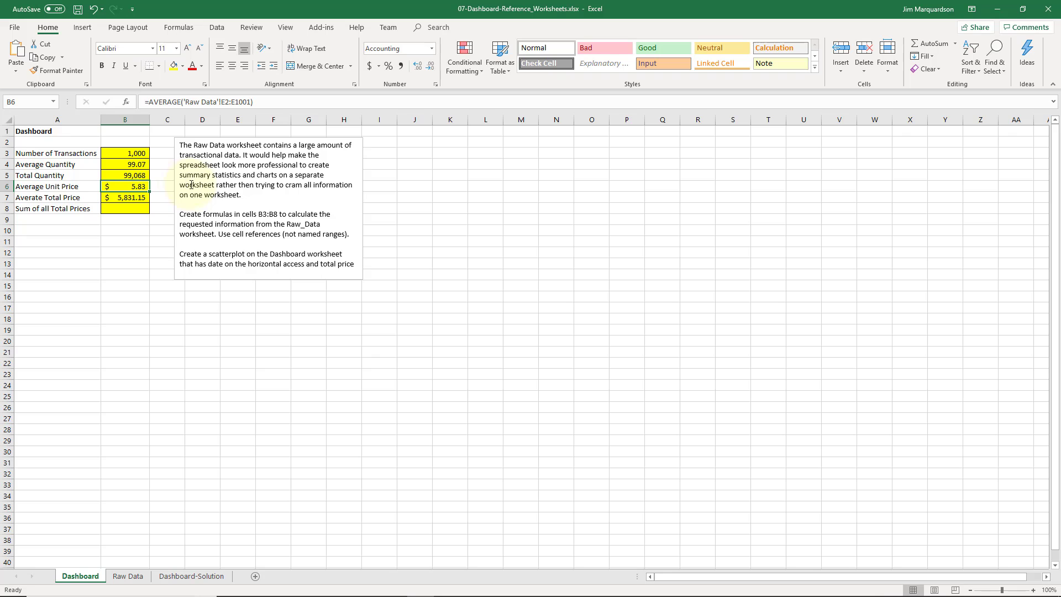
# Change the formula in B7 to an AVERAGE over Raw Data's Total_Price range F2:F1001
pyautogui.click(135, 199)
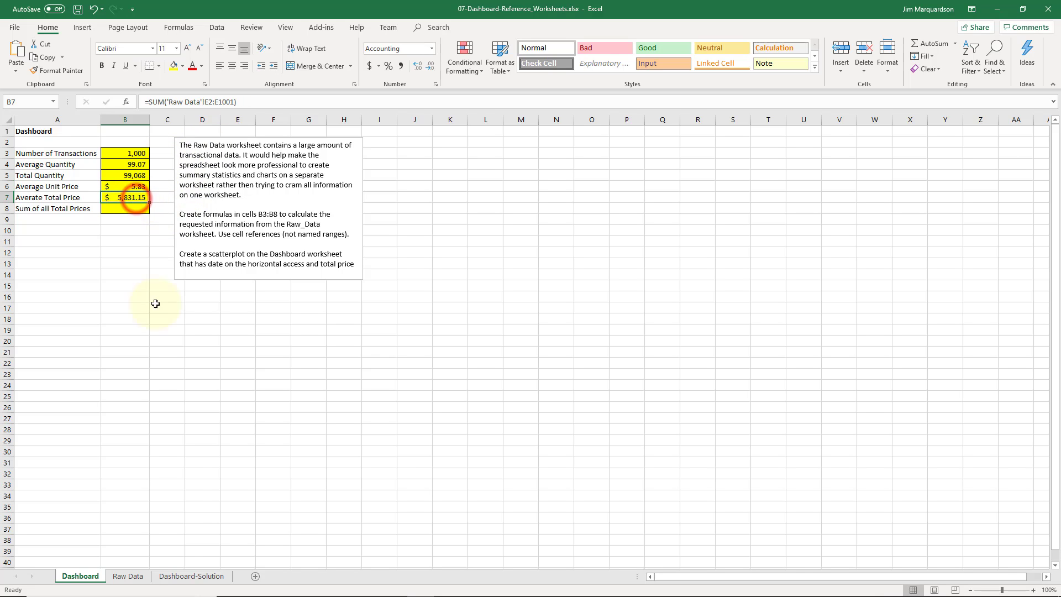
pyautogui.click(127, 576)
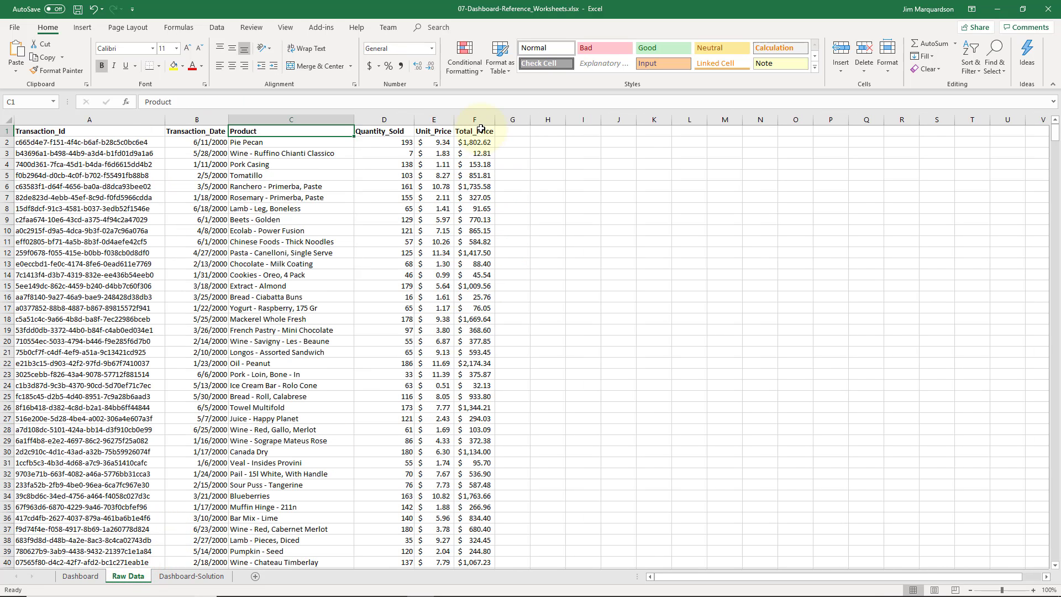
pyautogui.click(80, 576)
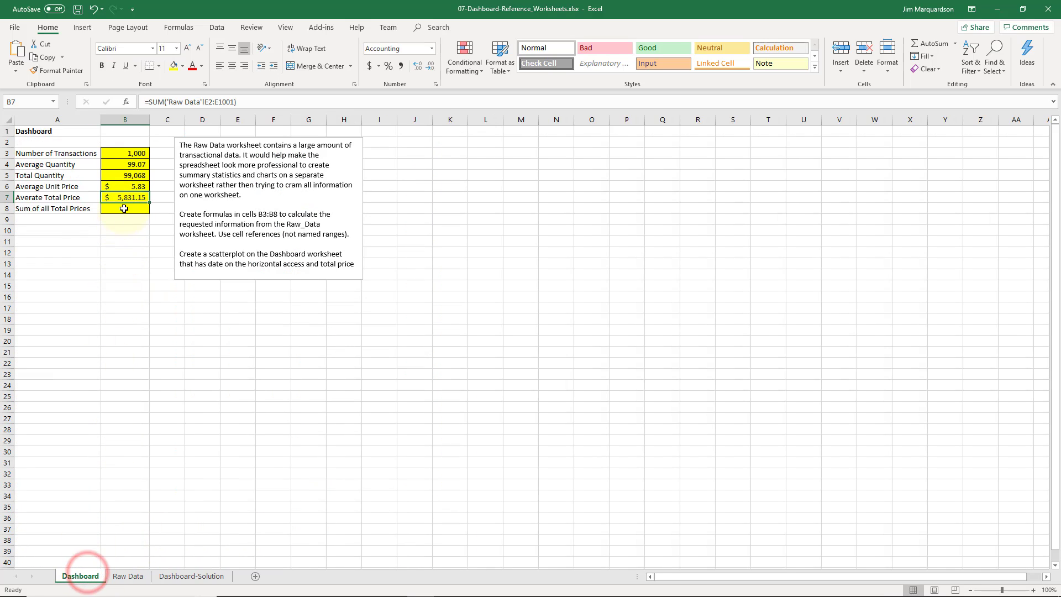
pyautogui.doubleClick(156, 102)
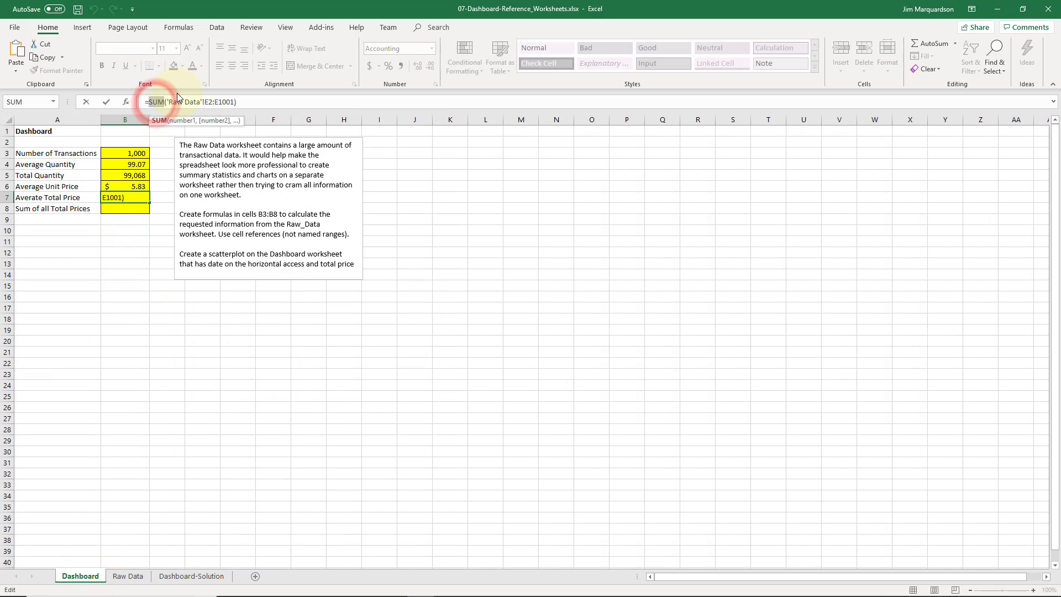
pyautogui.write('avera')
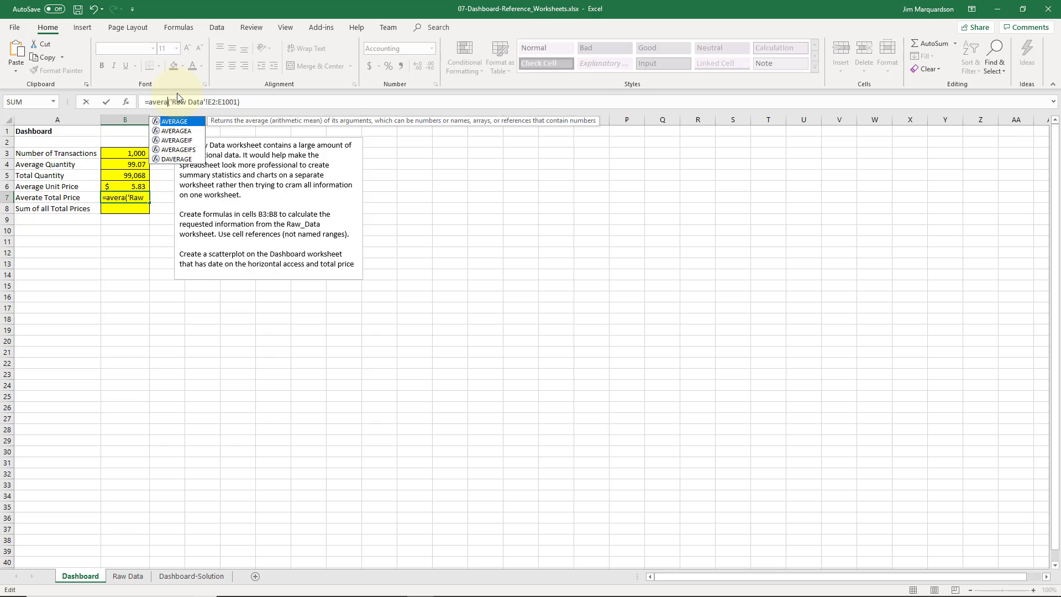
pyautogui.write('ge')
pyautogui.click(219, 104)
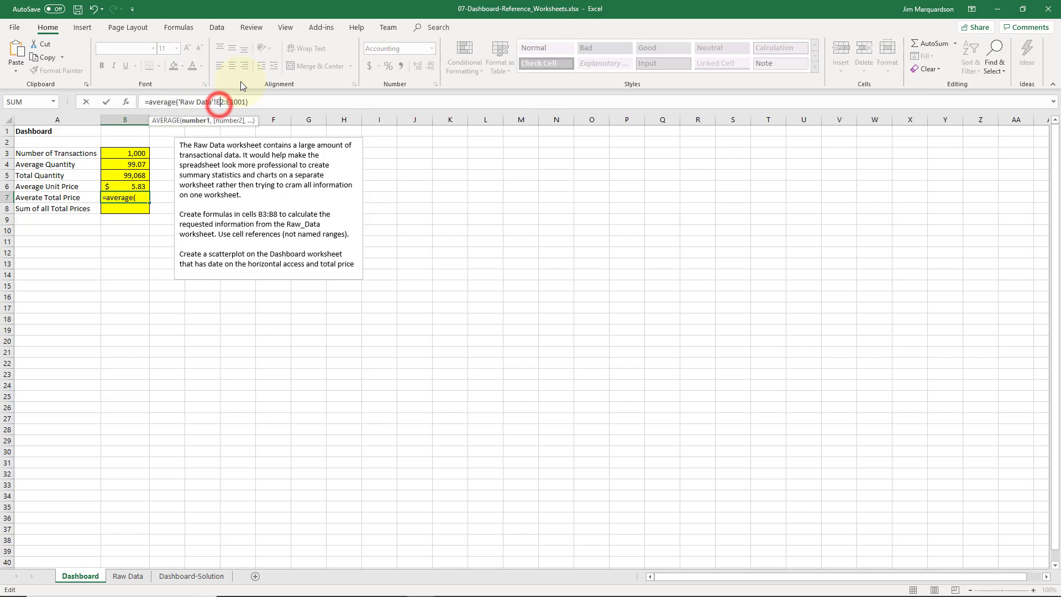
pyautogui.press('BackSpace')
pyautogui.write('F')
pyautogui.press('Right')
pyautogui.press('Right')
pyautogui.press('Right')
pyautogui.press('BackSpace')
pyautogui.write('F')
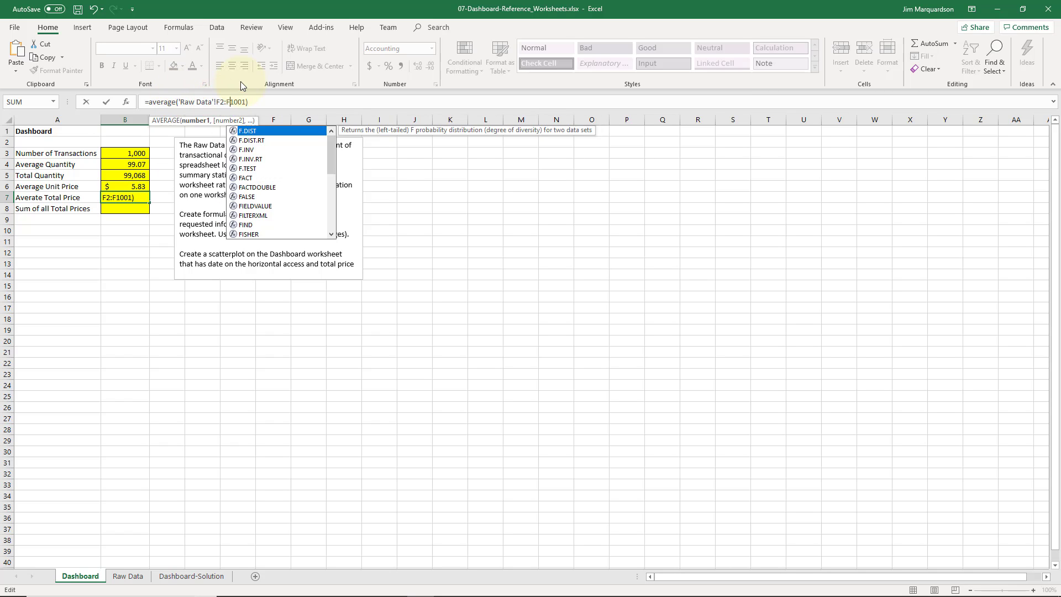
pyautogui.press('Return')
# In B8, enter a SUM formula over Raw Data's Total_Price range F2:F1001
pyautogui.click(178, 27)
pyautogui.click(133, 211)
pyautogui.write('=sum(')
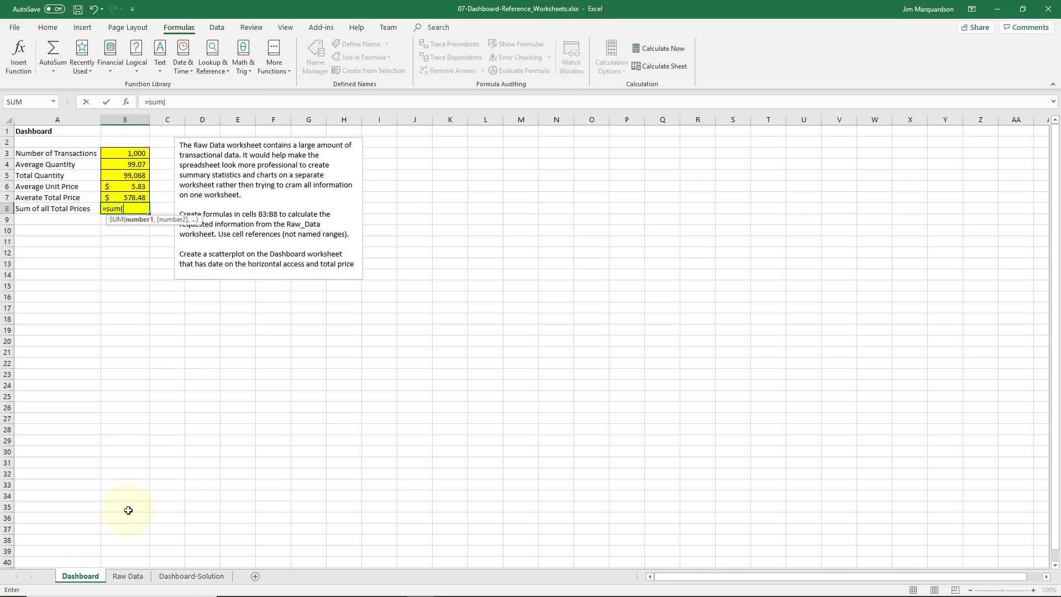
pyautogui.click(122, 572)
pyautogui.click(484, 142)
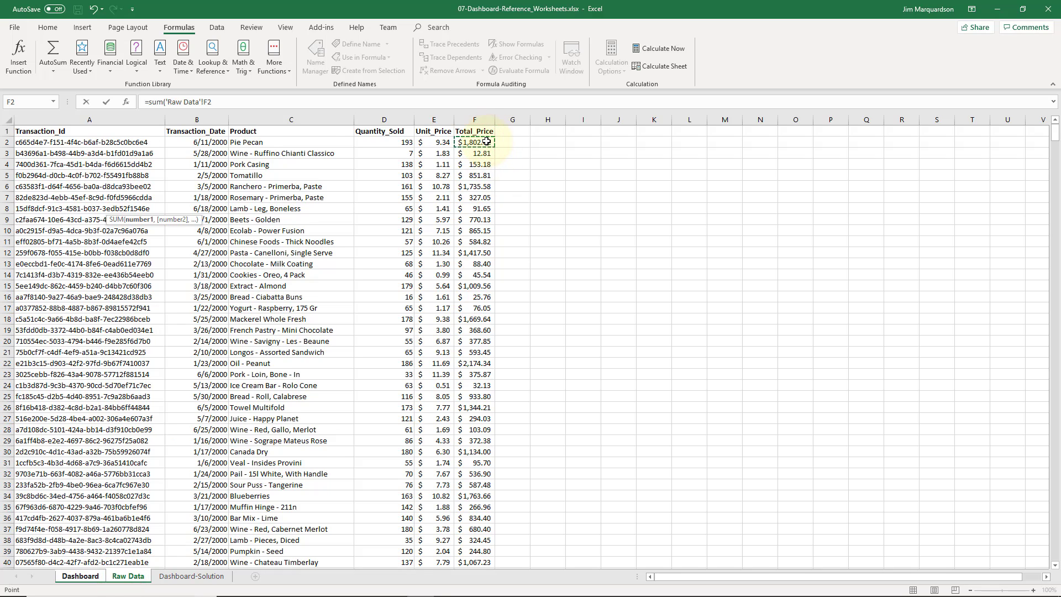
pyautogui.hotkey('ctrl', 'shift', 'Down')
pyautogui.press('Return')
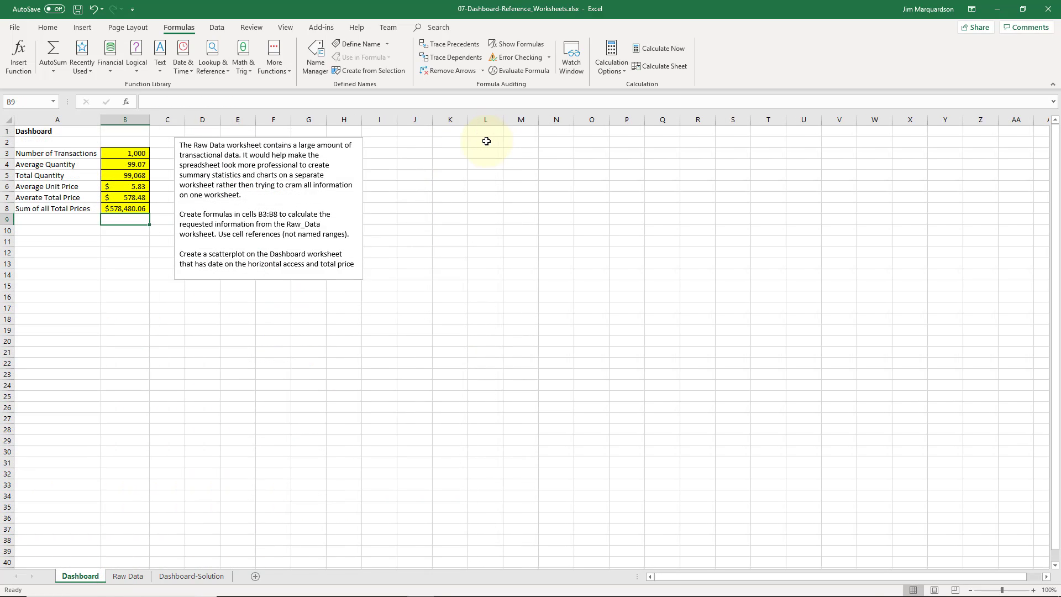
pyautogui.press('Up')
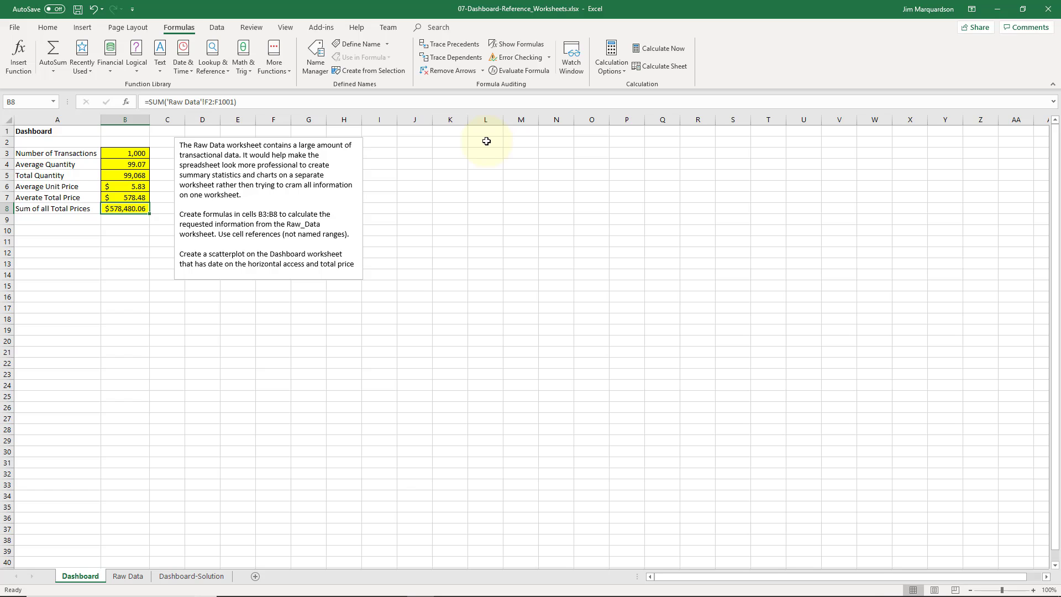
# Remove the decimal places from the total in B8
pyautogui.click(49, 27)
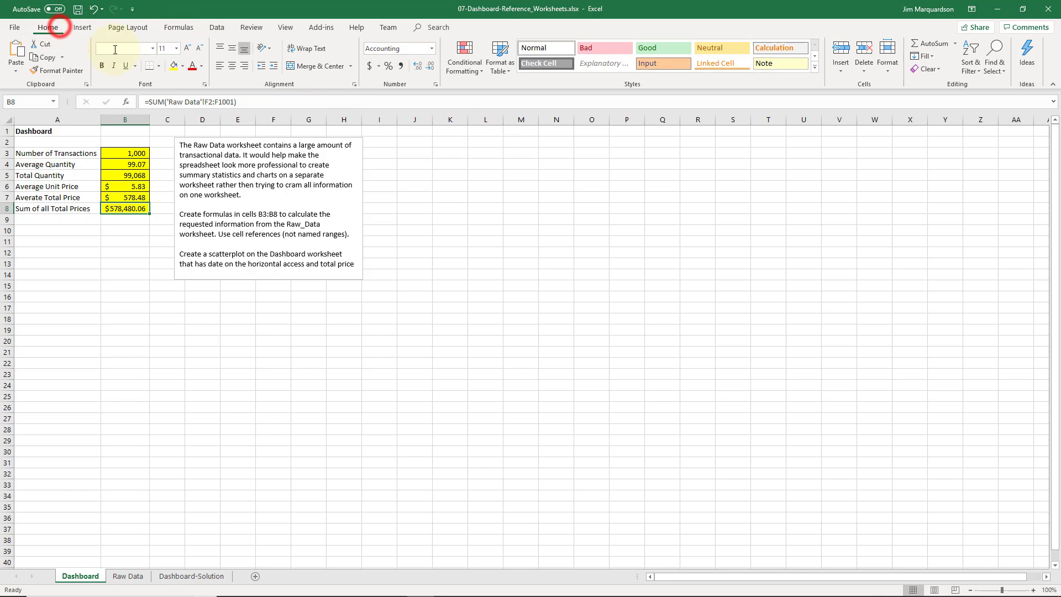
pyautogui.click(431, 66)
pyautogui.click(431, 67)
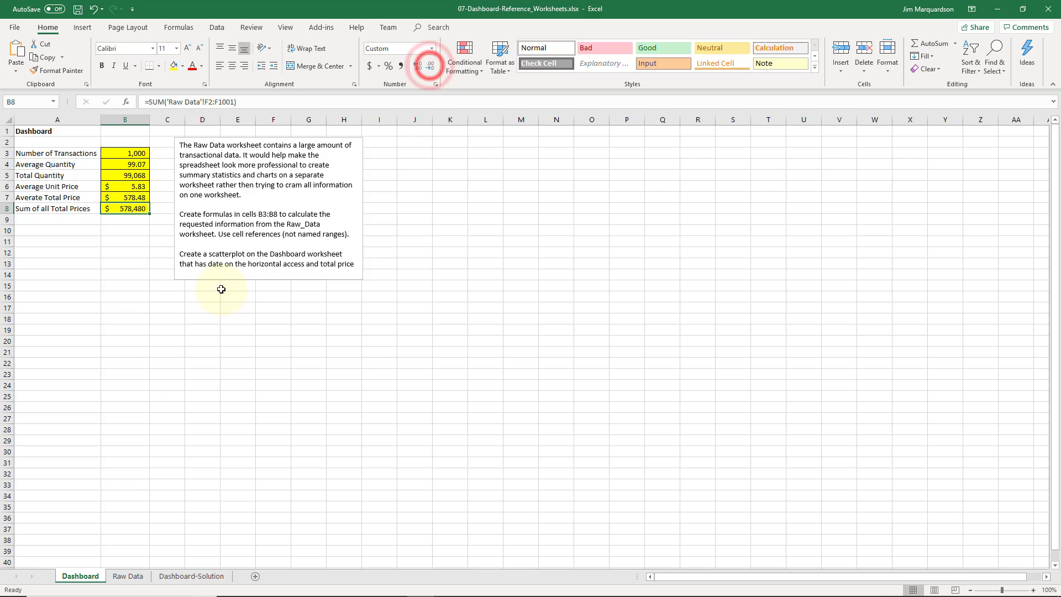
pyautogui.click(151, 238)
# Compare the Dashboard summary values with the Dashboard-Solution sheet
pyautogui.click(87, 217)
pyautogui.click(134, 198)
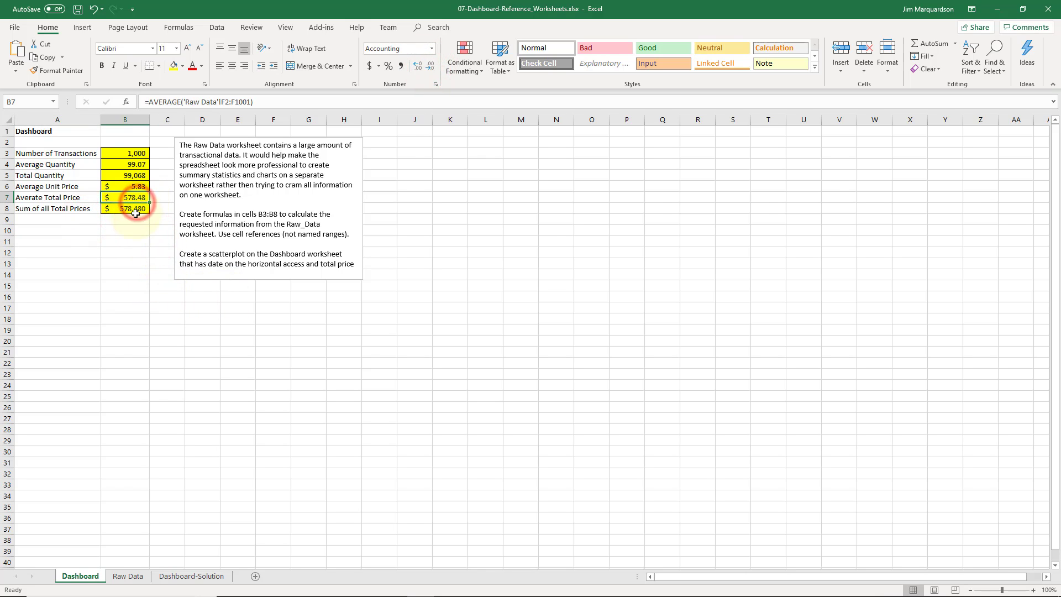
pyautogui.click(173, 577)
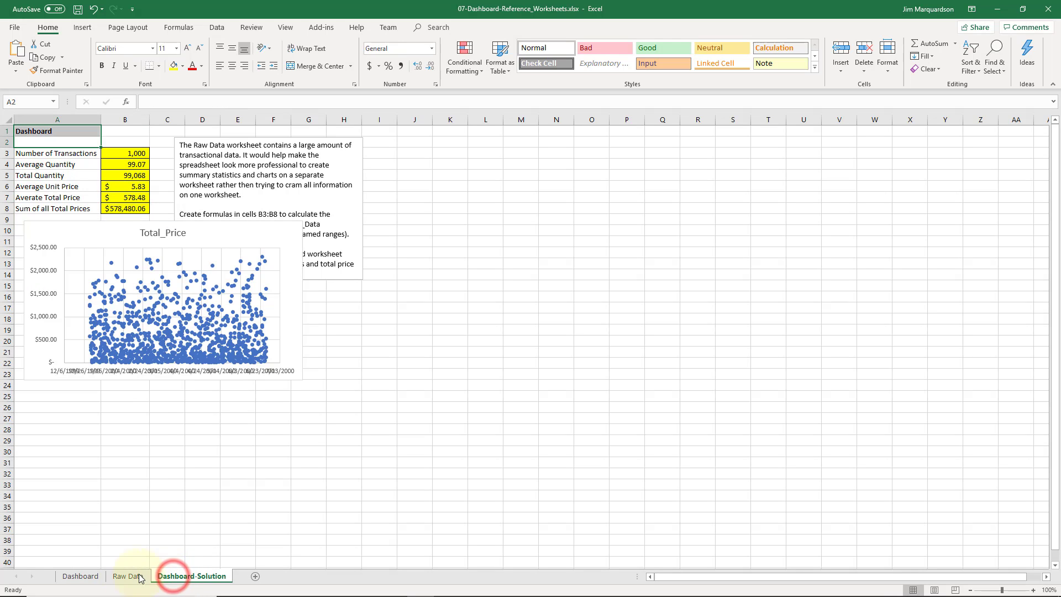
pyautogui.click(81, 578)
pyautogui.click(182, 577)
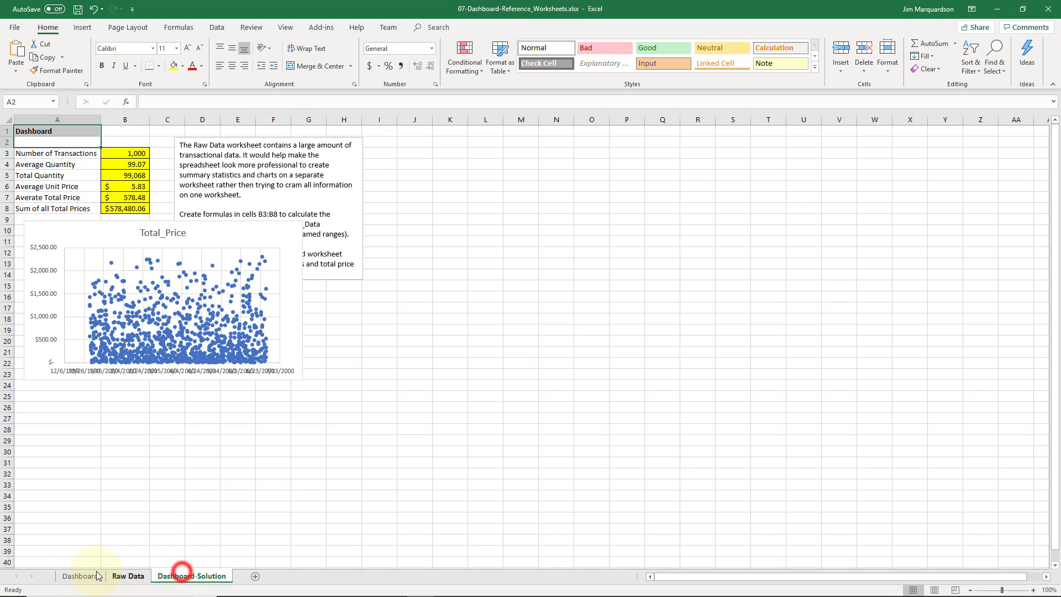
pyautogui.click(80, 576)
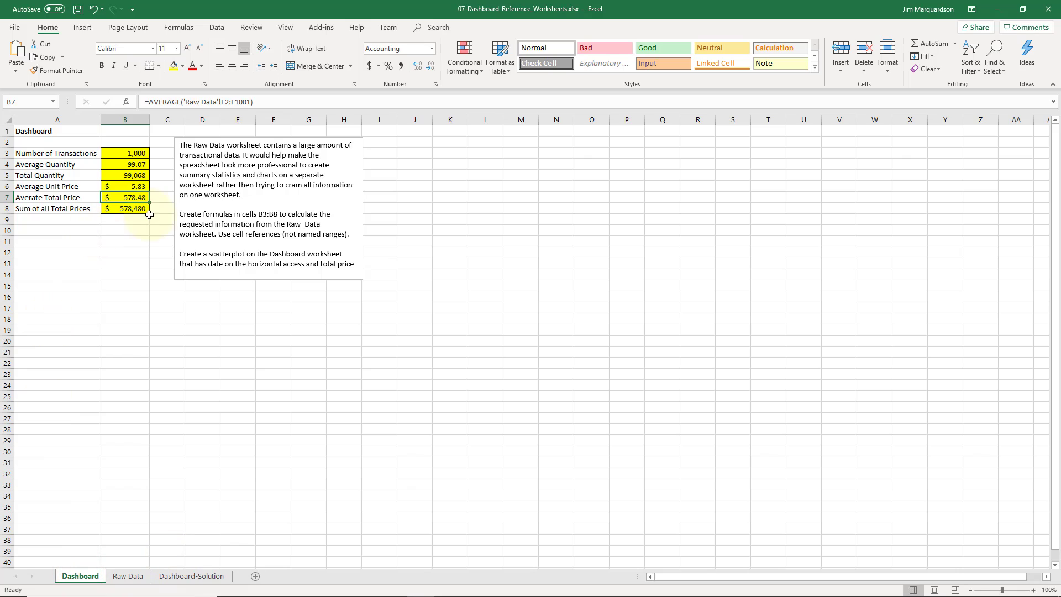
# Enlarge the instruction text box slightly so its full text shows
pyautogui.click(71, 223)
pyautogui.press('Down')
pyautogui.press('Down')
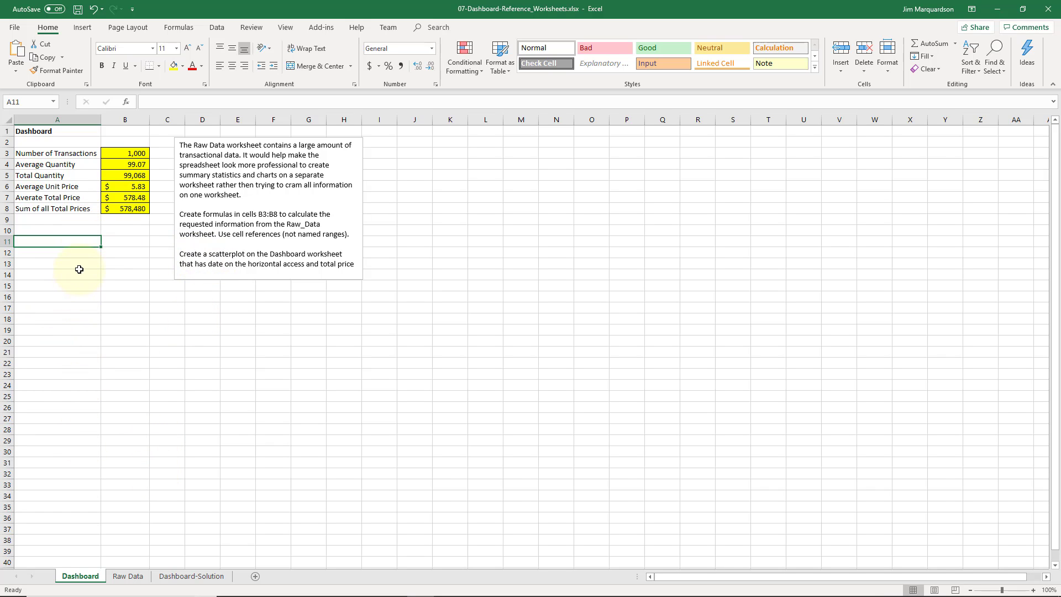
pyautogui.click(85, 271)
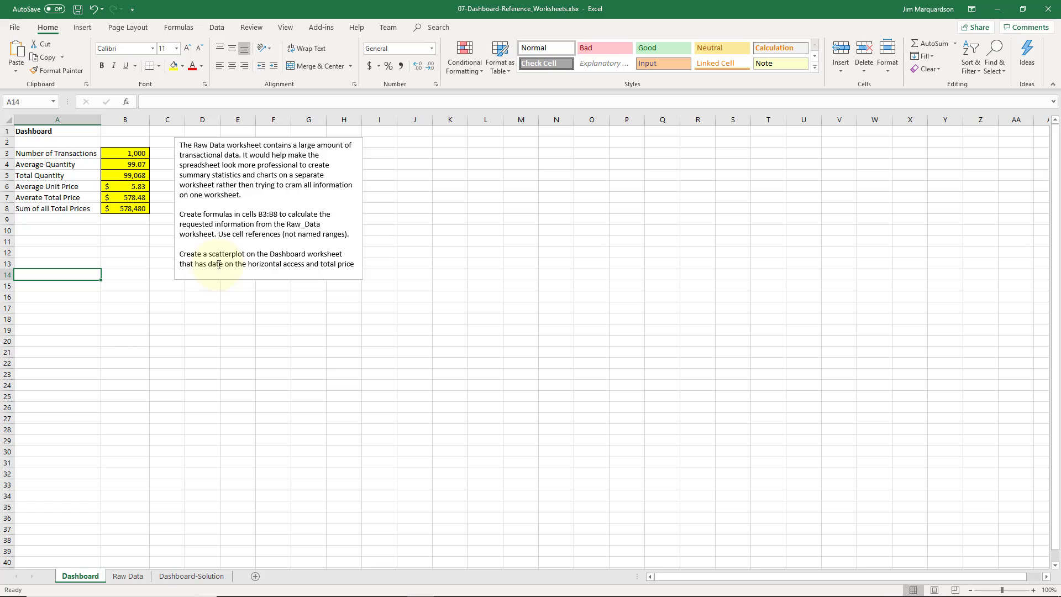
pyautogui.click(283, 271)
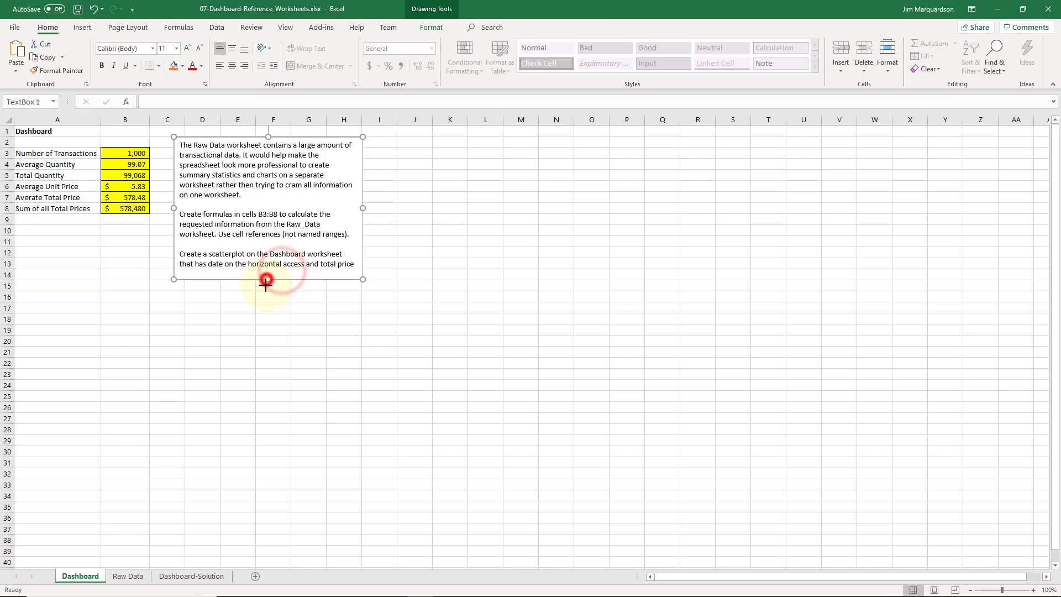
pyautogui.moveTo(268, 279); pyautogui.dragTo(268, 285)
pyautogui.click(174, 327)
pyautogui.click(67, 304)
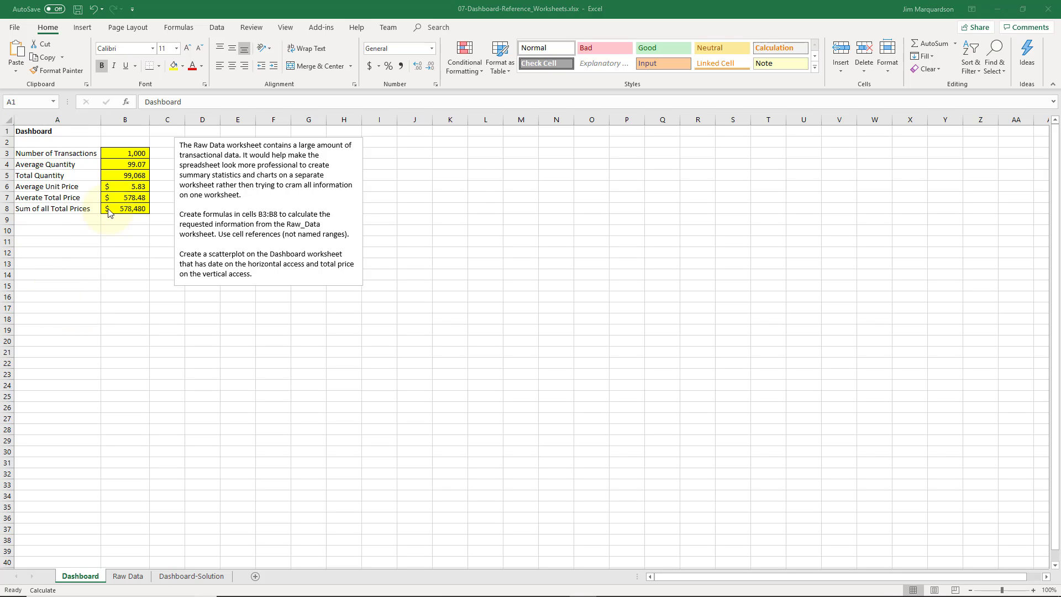
# Insert a blank scatter chart on the Dashboard and open its data source selection
pyautogui.click(86, 27)
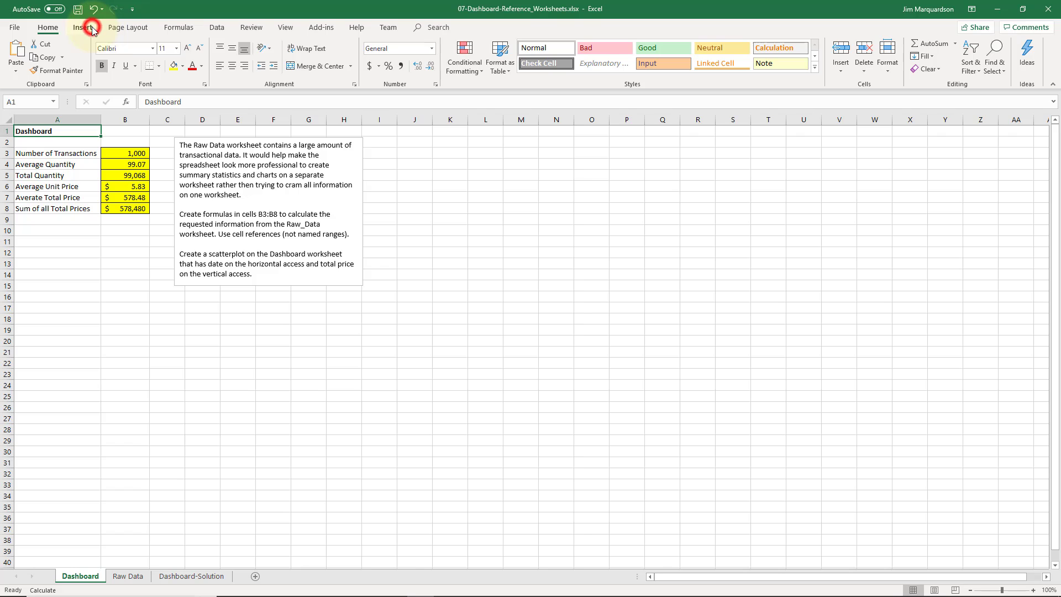
pyautogui.click(488, 68)
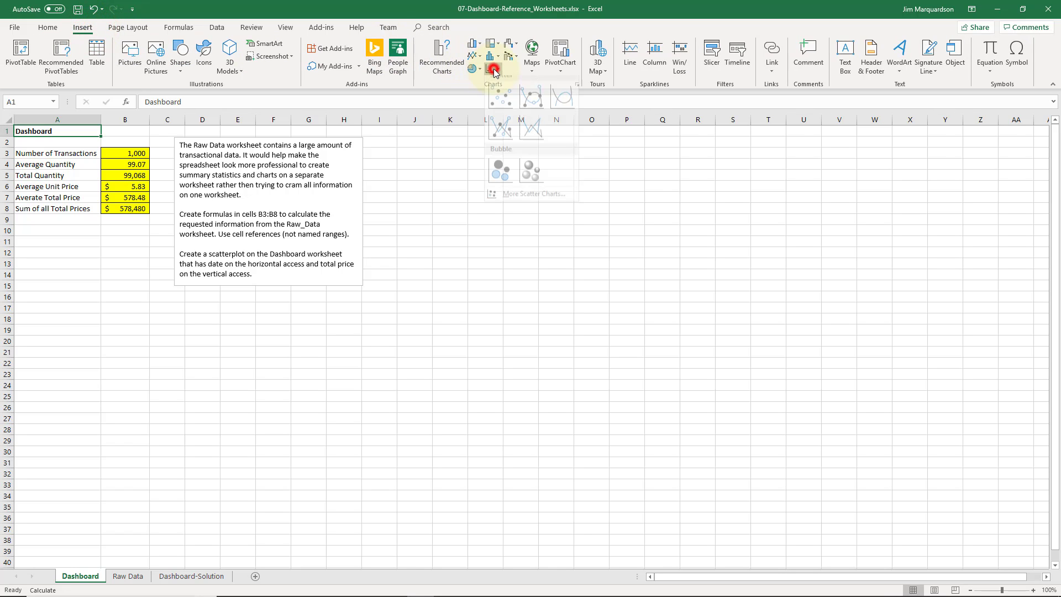
pyautogui.click(499, 106)
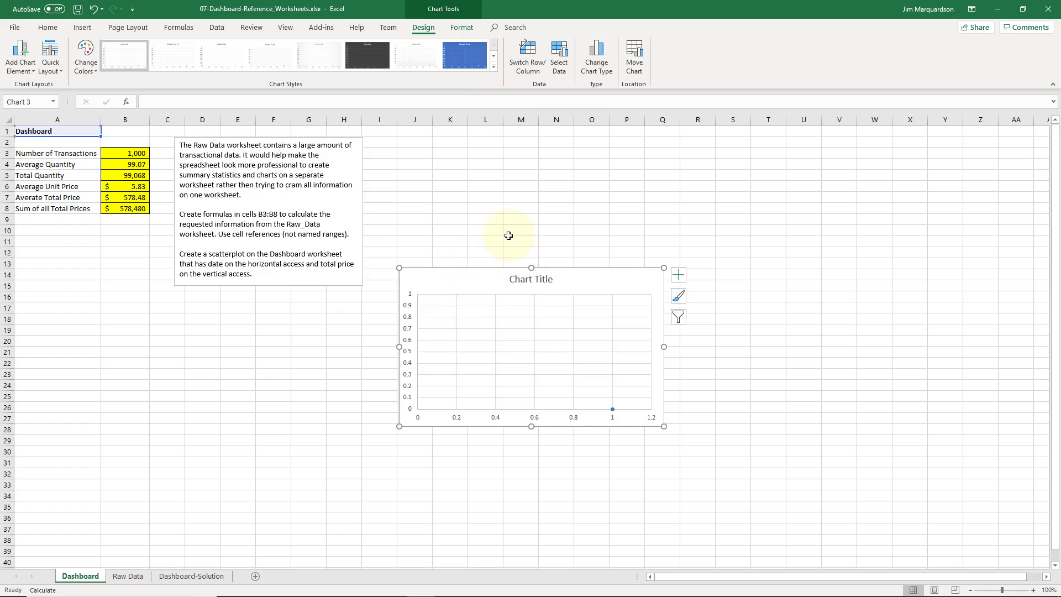
pyautogui.click(560, 58)
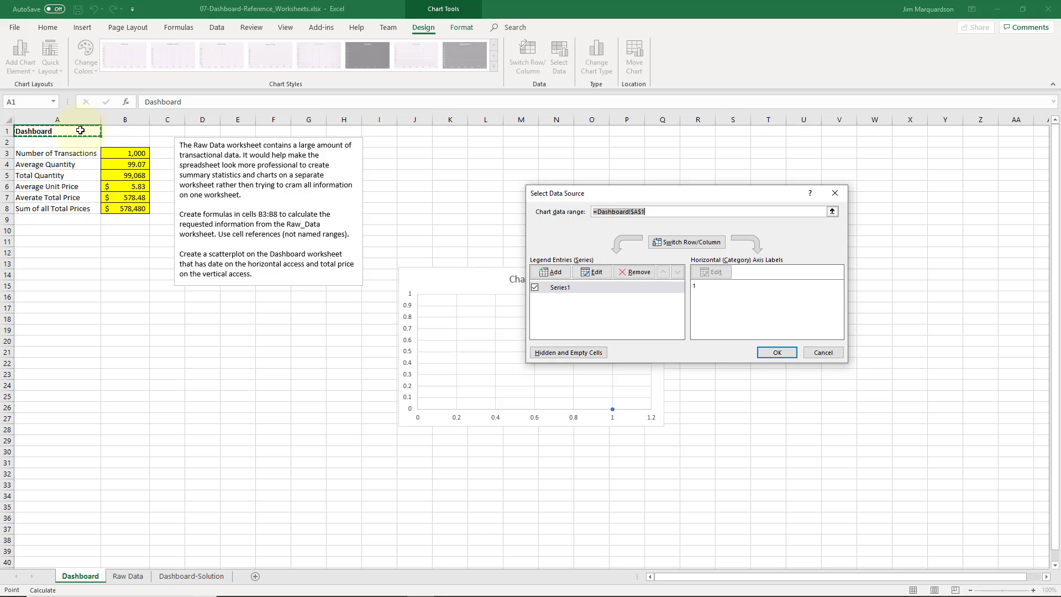
# Try to set the chart data range to Raw Data's B2:B1001
pyautogui.click(134, 577)
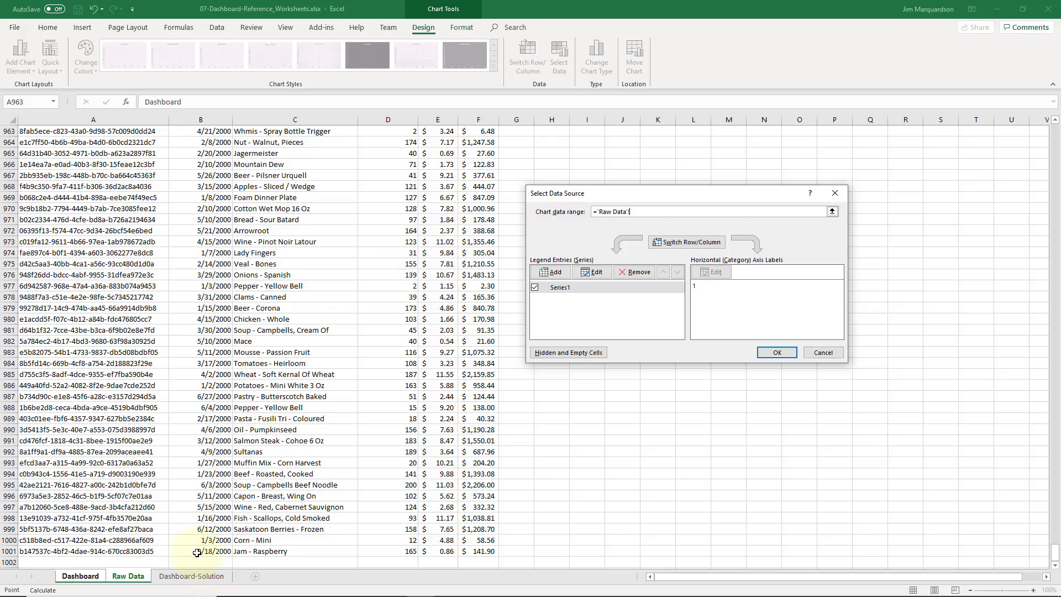
pyautogui.moveTo(197, 552); pyautogui.dragTo(200, 141)
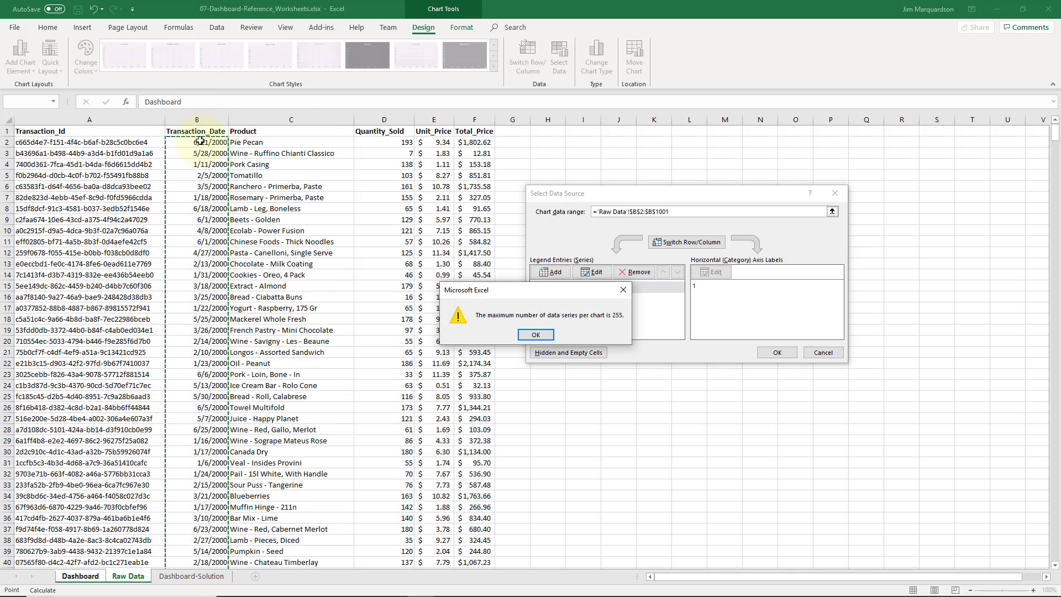
pyautogui.click(536, 334)
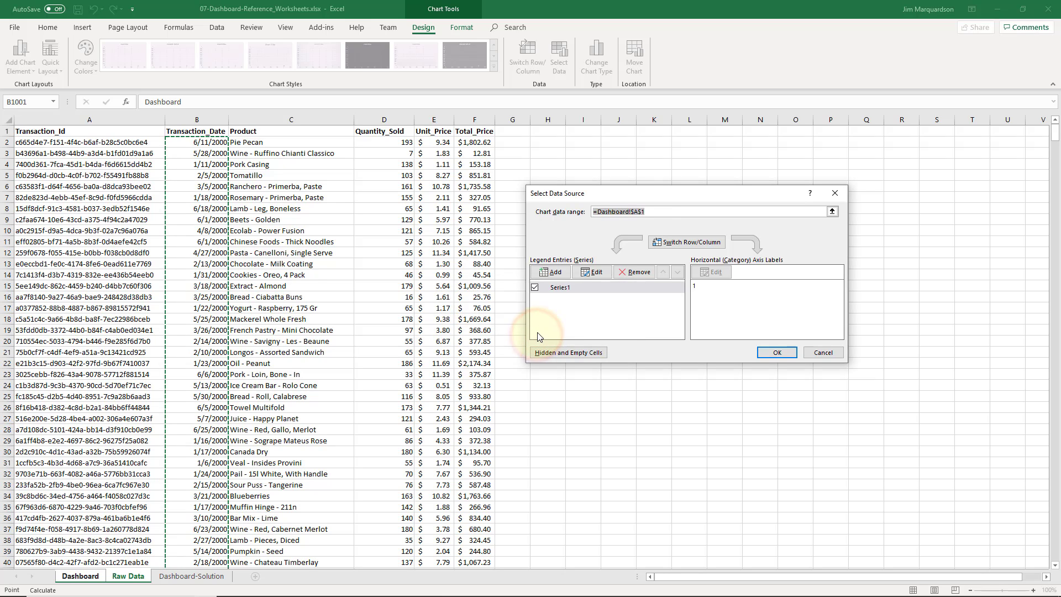
# Replace the chart's series with the Raw Data ranges B2:B1001 and F2:F1001 as its data source
pyautogui.click(636, 287)
pyautogui.click(636, 272)
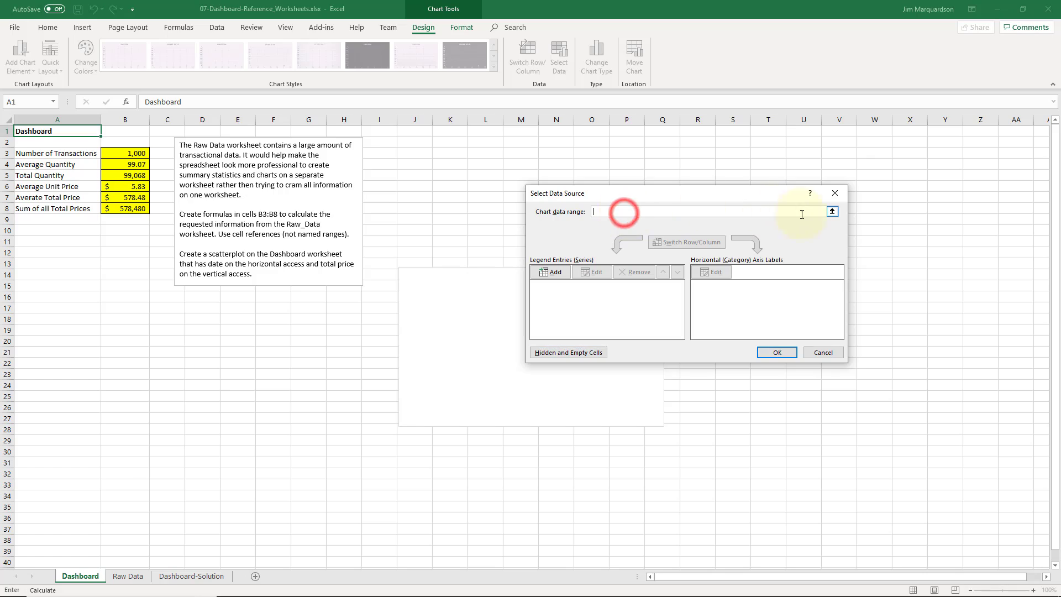
pyautogui.click(832, 211)
pyautogui.click(130, 576)
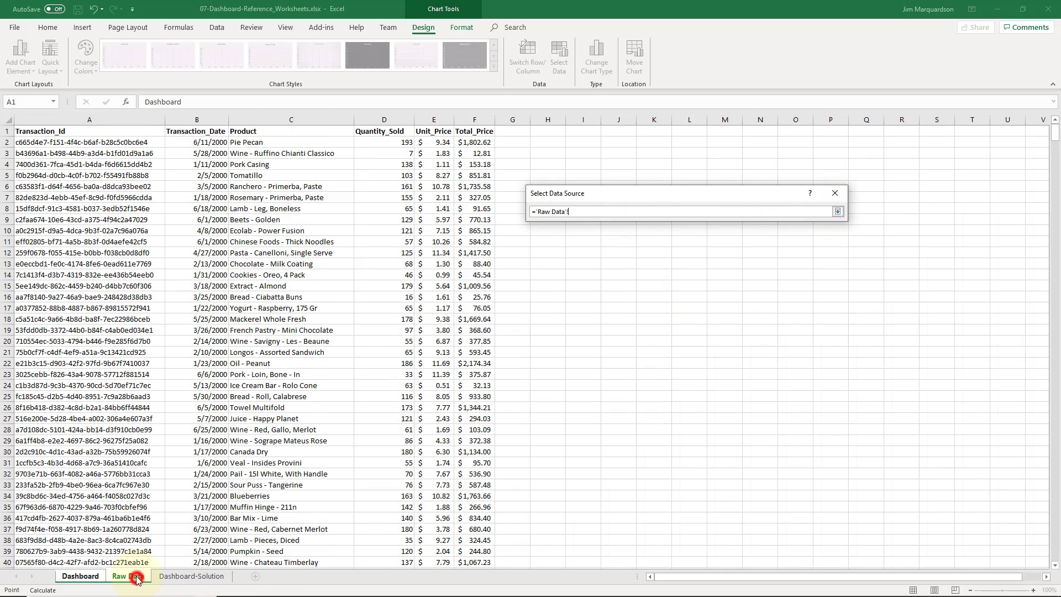
pyautogui.moveTo(216, 142); pyautogui.dragTo(191, 553)
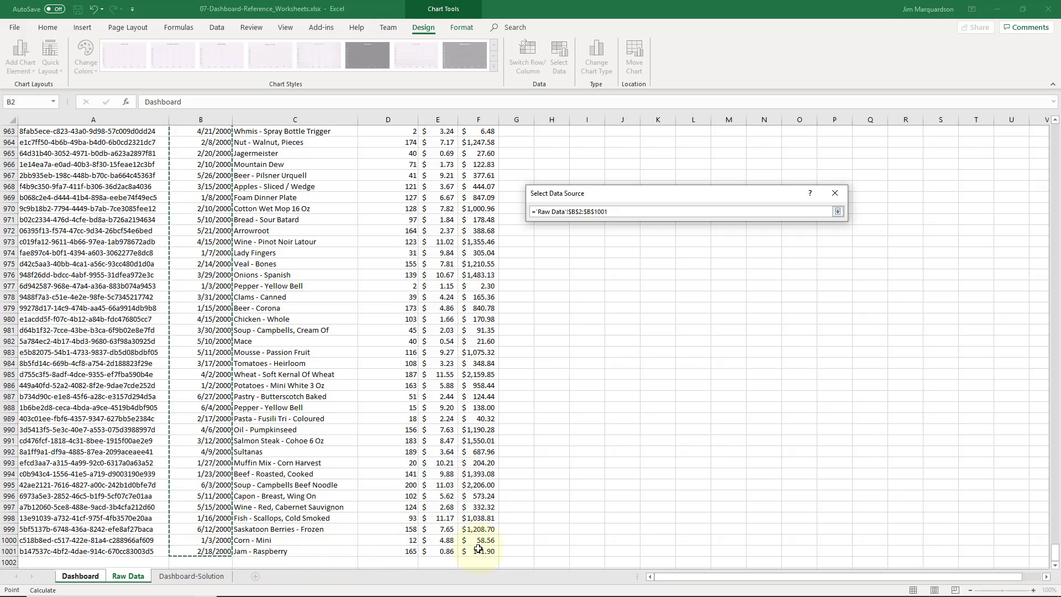
pyautogui.moveTo(477, 549); pyautogui.dragTo(479, 140)
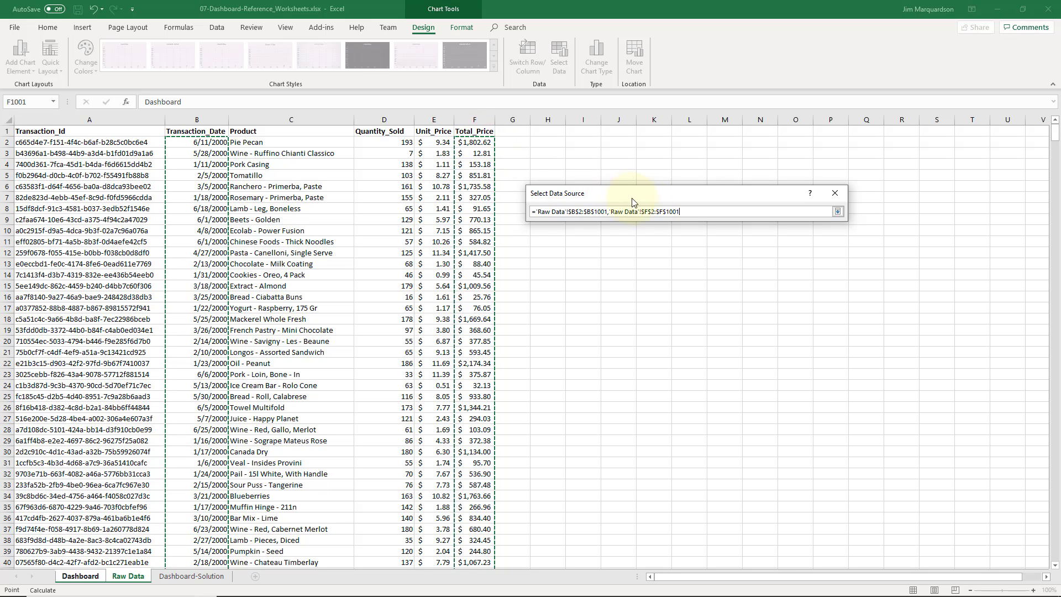
pyautogui.click(838, 211)
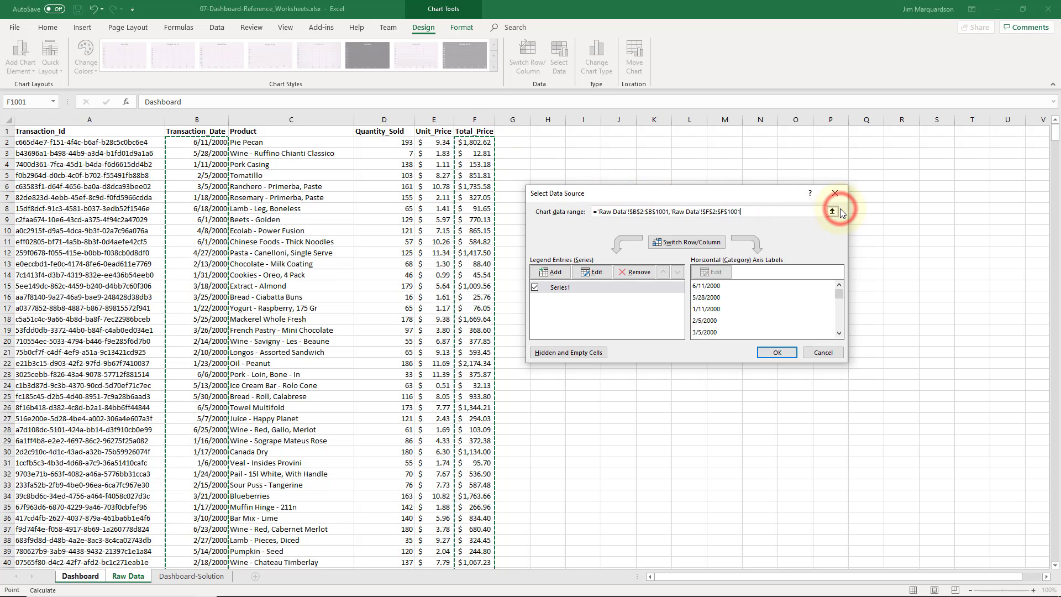
pyautogui.click(775, 353)
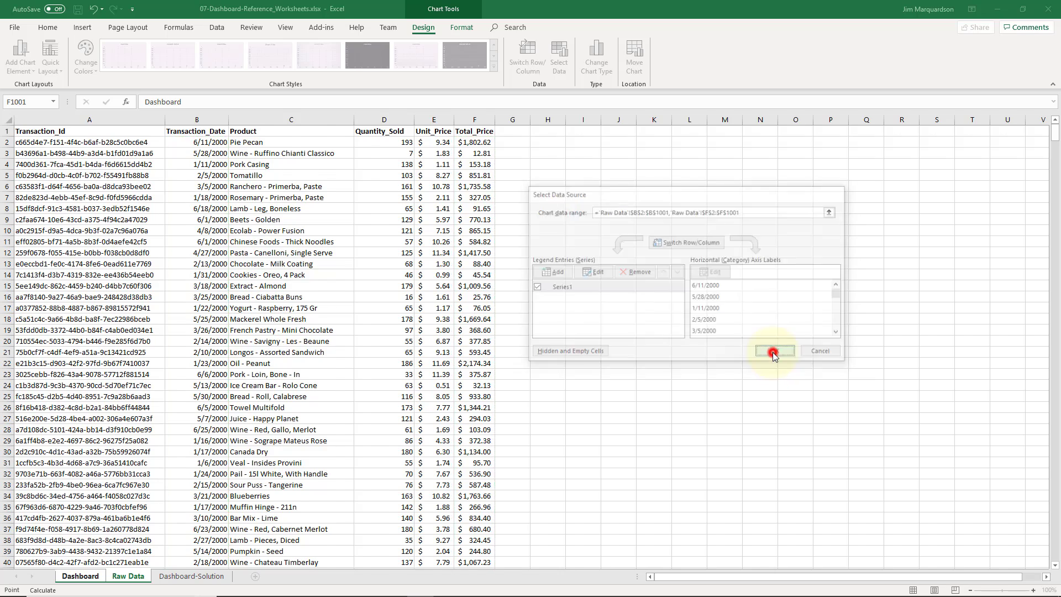
# Move the scatter chart below the summary cells
pyautogui.moveTo(602, 279); pyautogui.dragTo(255, 319)
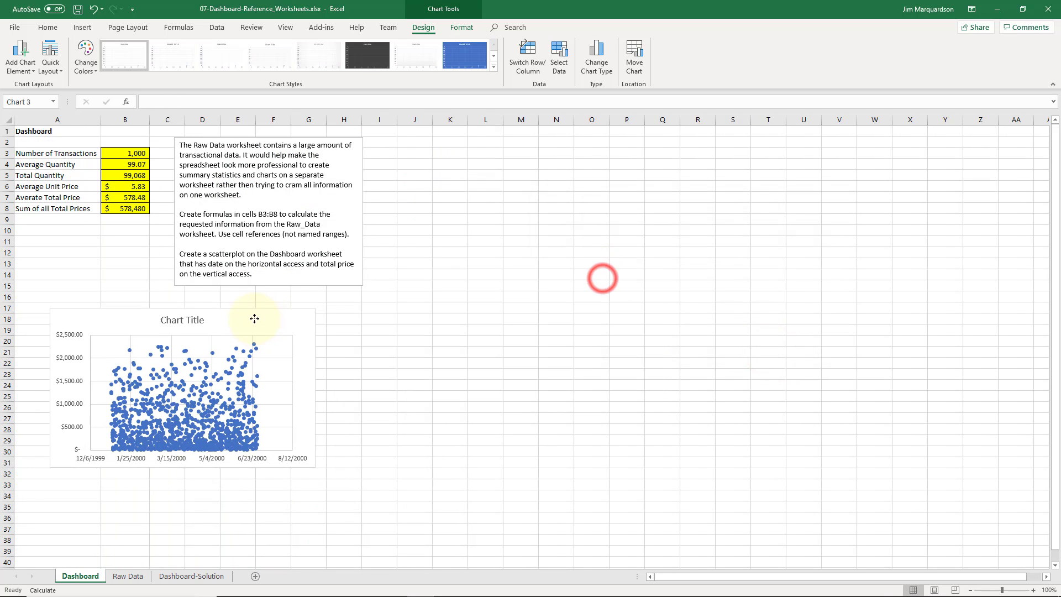
# Retitle the scatter chart "Dates and Total Prices" and nudge the chart slightly up and to the left
pyautogui.doubleClick(189, 323)
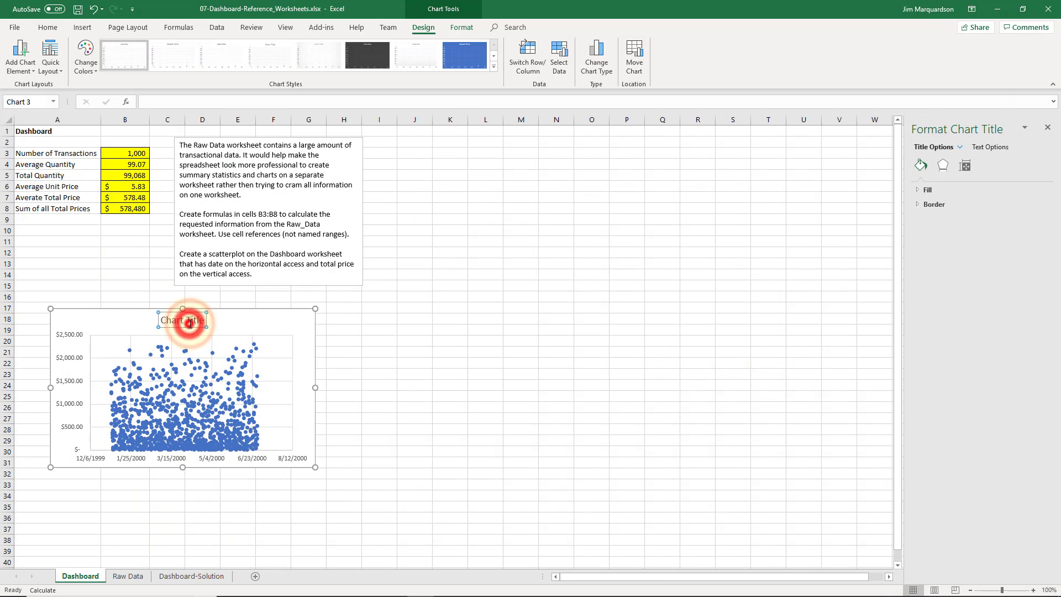
pyautogui.tripleClick(189, 324)
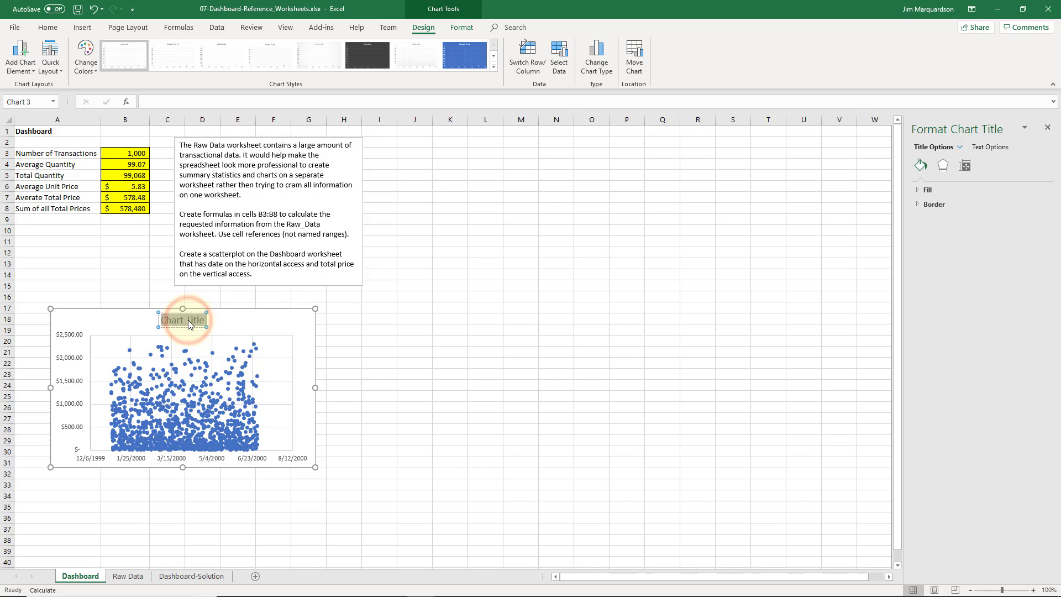
pyautogui.write('Dates and')
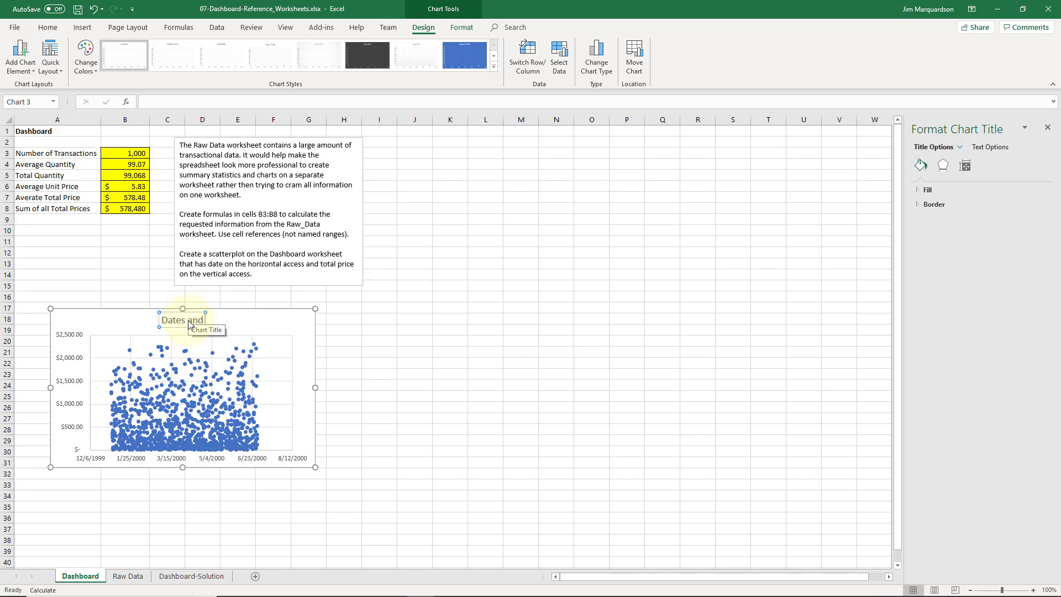
pyautogui.write(' Total Prices')
pyautogui.click(345, 329)
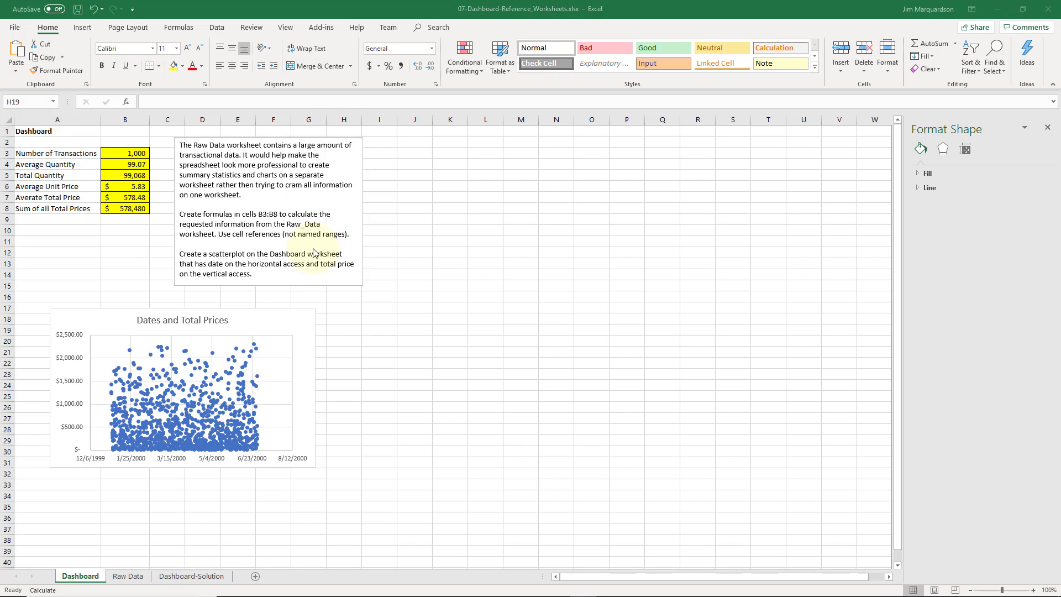
pyautogui.click(331, 329)
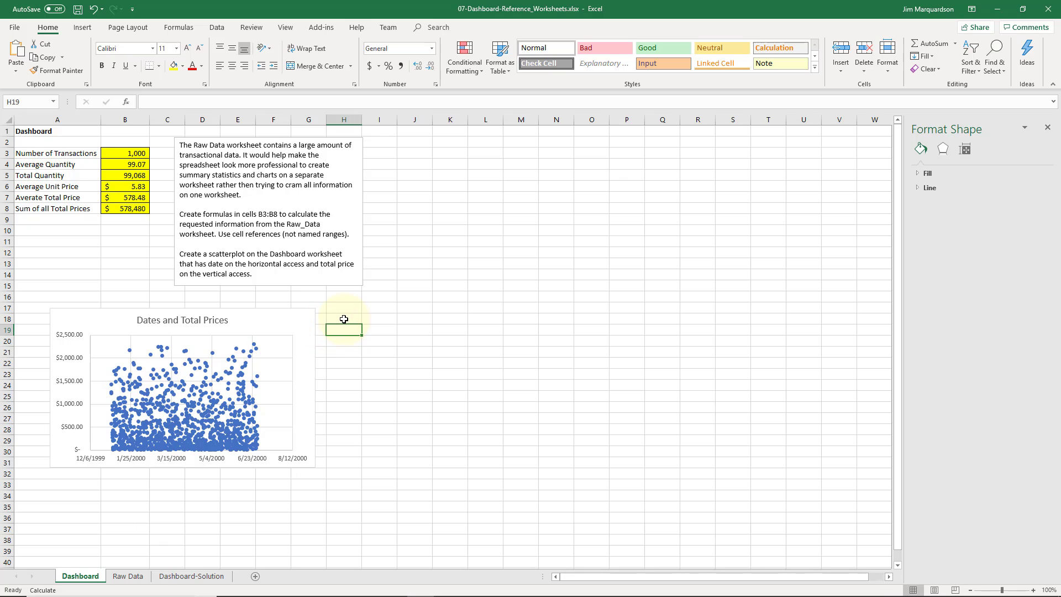
pyautogui.click(291, 327)
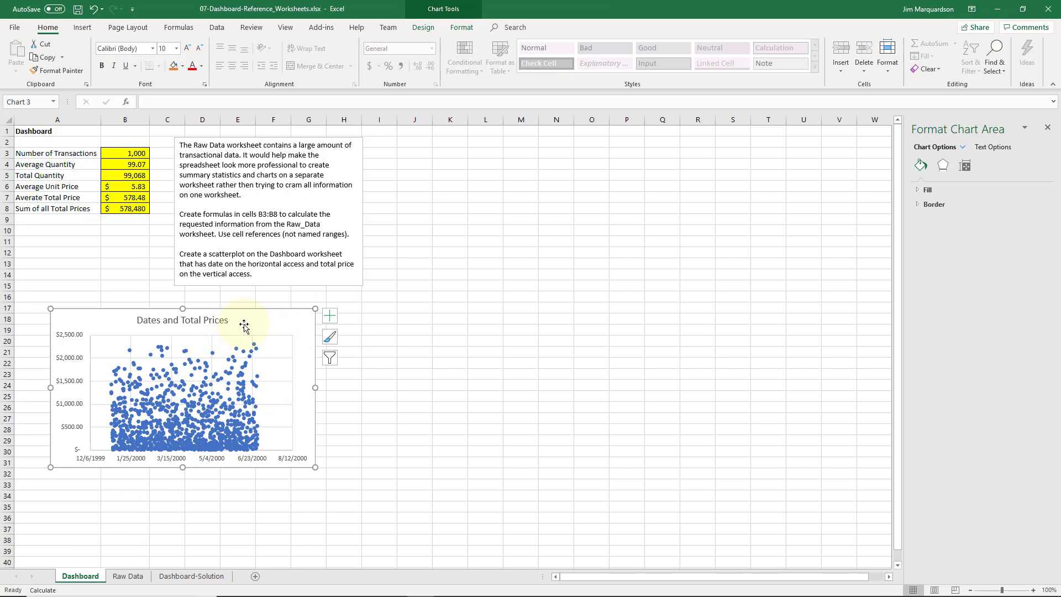
pyautogui.moveTo(244, 326); pyautogui.dragTo(239, 320)
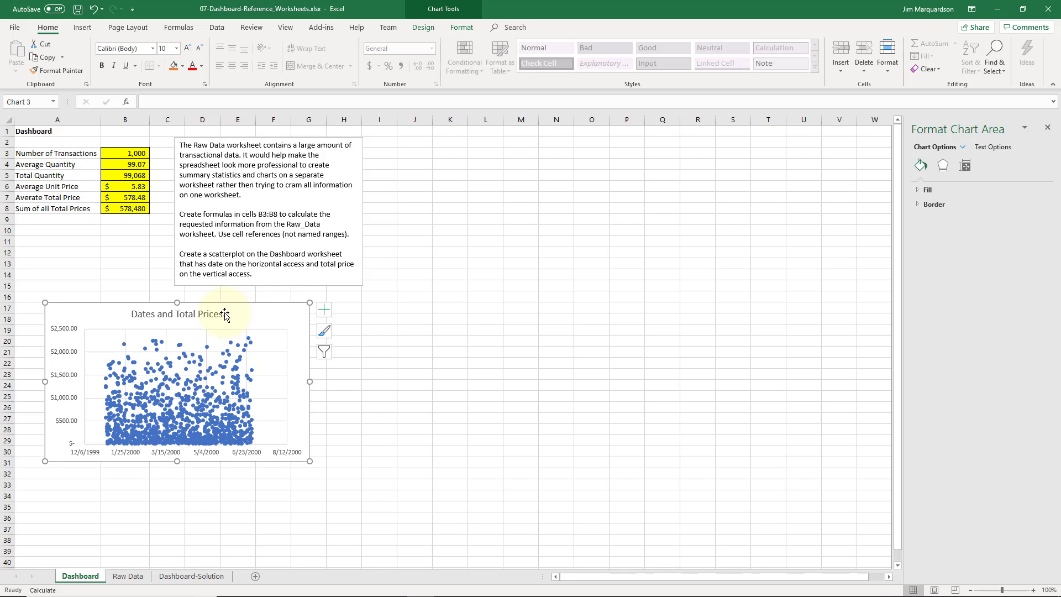